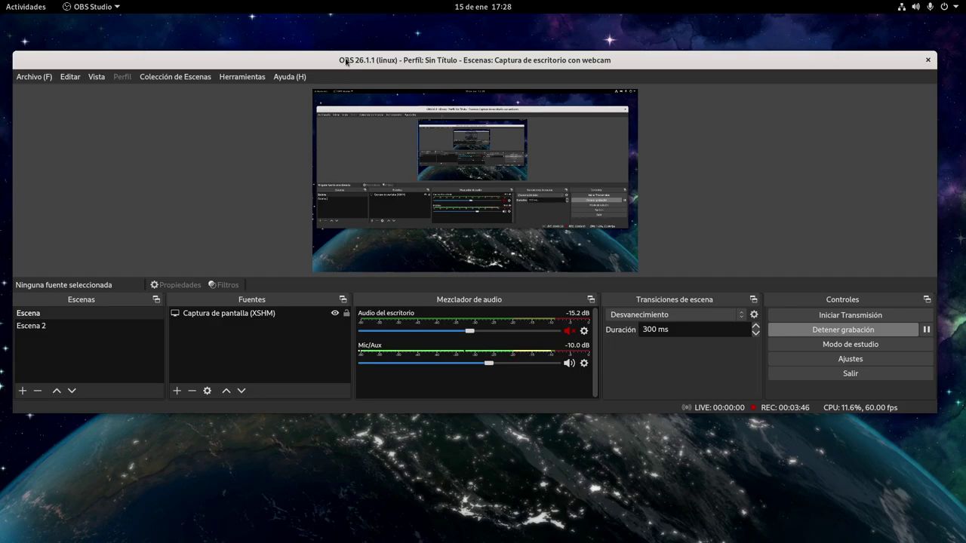
Switch to VirtualBox and start a new virtual machine named Fedora 33 Cifrado
{"action": "mouse_move", "coordinate": [2, 1]}
{"action": "left_click", "coordinate": [16, 348]}
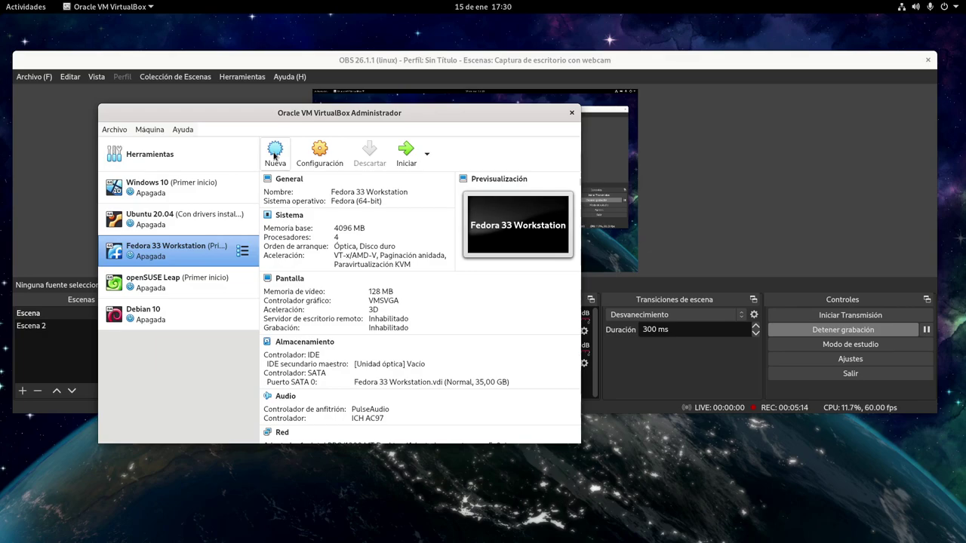
{"action": "left_click", "coordinate": [274, 156]}
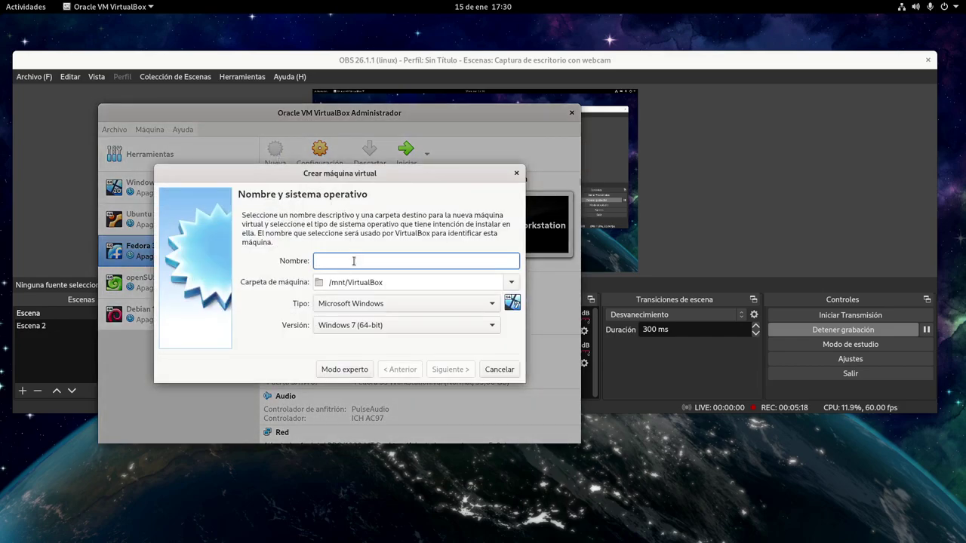
{"action": "type", "text": "Fedora 33 Wor"}
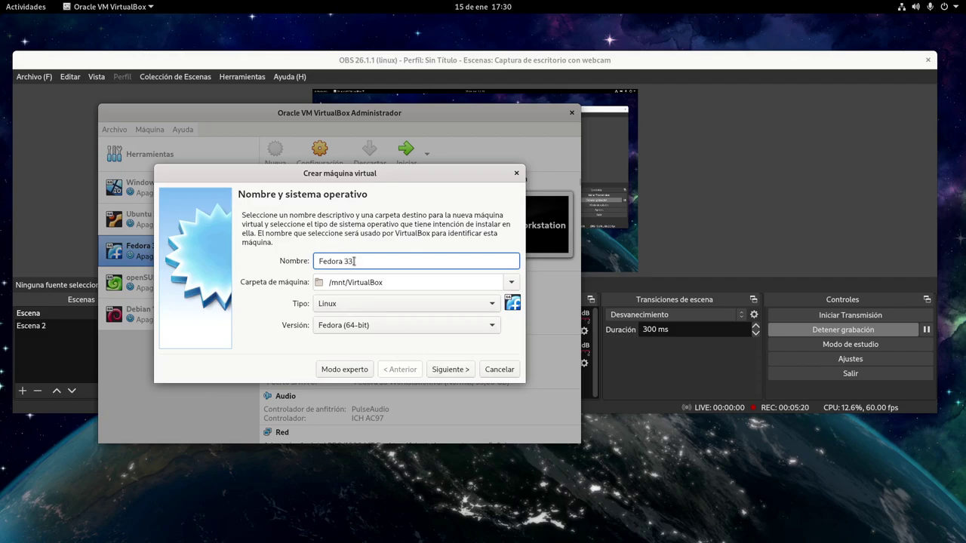
{"action": "key", "text": "BackSpace"}
{"action": "key", "text": "BackSpace"}
{"action": "key", "text": "BackSpace"}
{"action": "type", "text": "Cifrado"}
{"action": "left_click", "coordinate": [438, 370]}
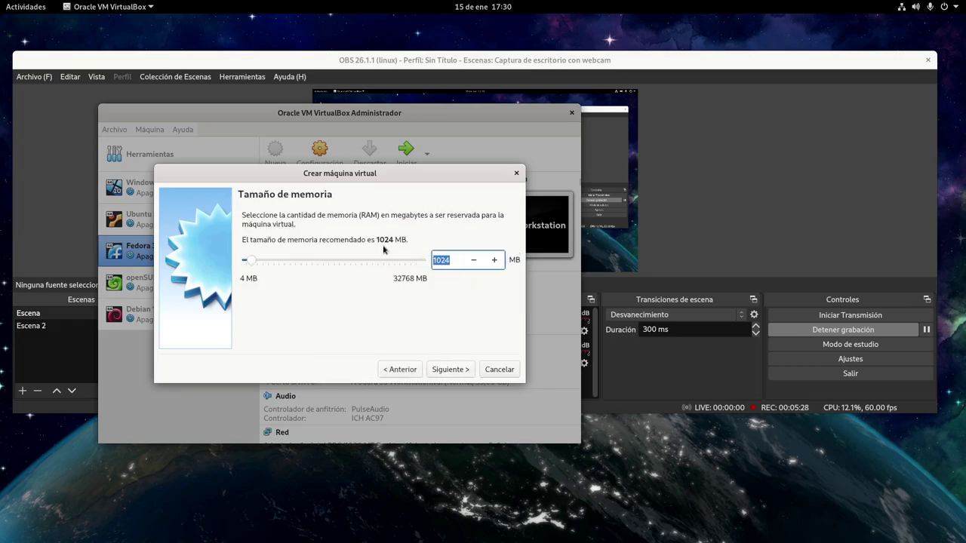
Give the new machine 6144 MB of memory and create a 50 GB VDI virtual hard disk for it
{"action": "type", "text": "6144"}
{"action": "left_click", "coordinate": [452, 372]}
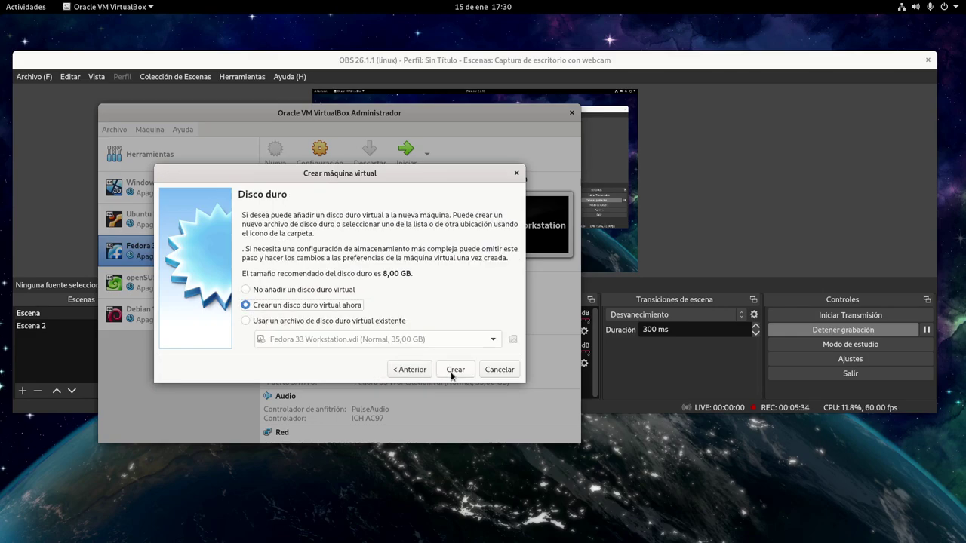
{"action": "left_click", "coordinate": [446, 369]}
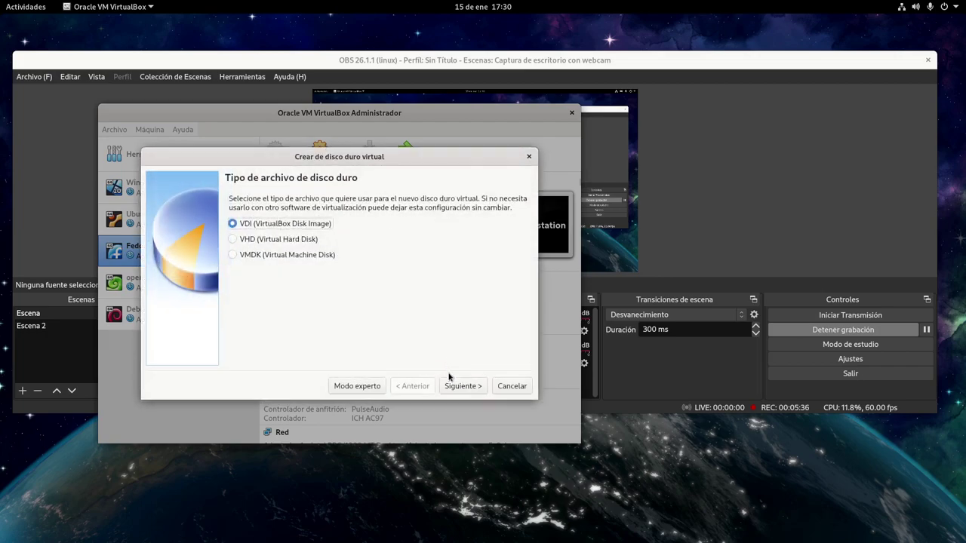
{"action": "left_click", "coordinate": [454, 386]}
{"action": "left_click", "coordinate": [457, 386]}
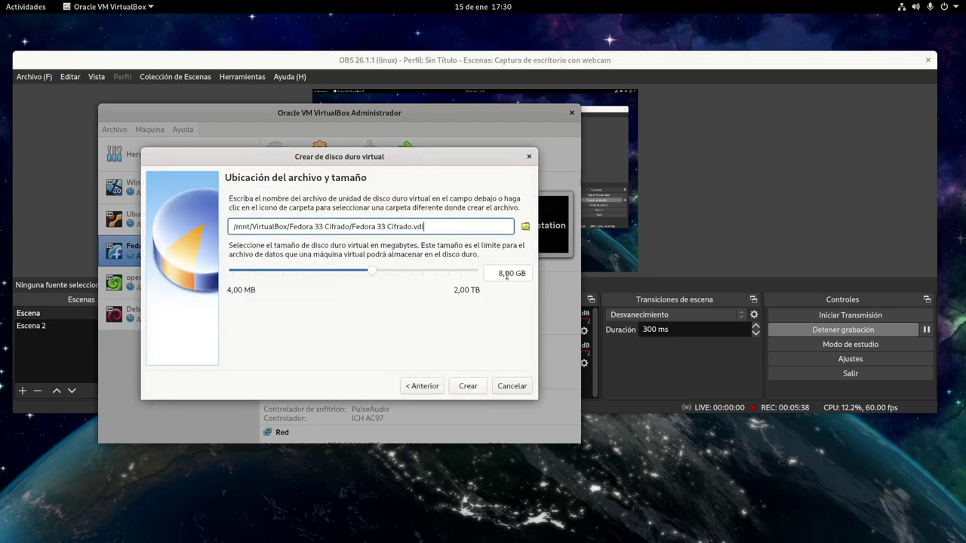
{"action": "left_click", "coordinate": [503, 274]}
{"action": "type", "text": "50"}
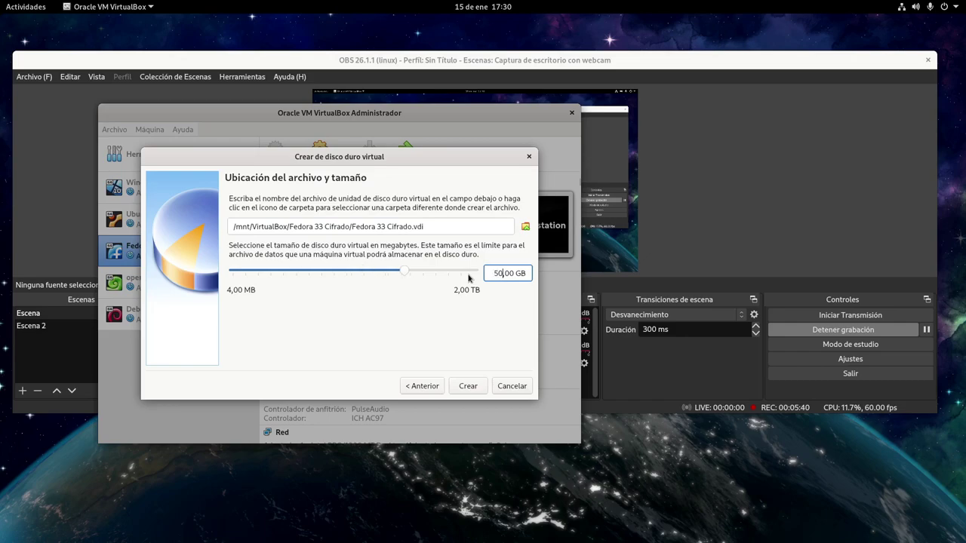
{"action": "left_click", "coordinate": [468, 385]}
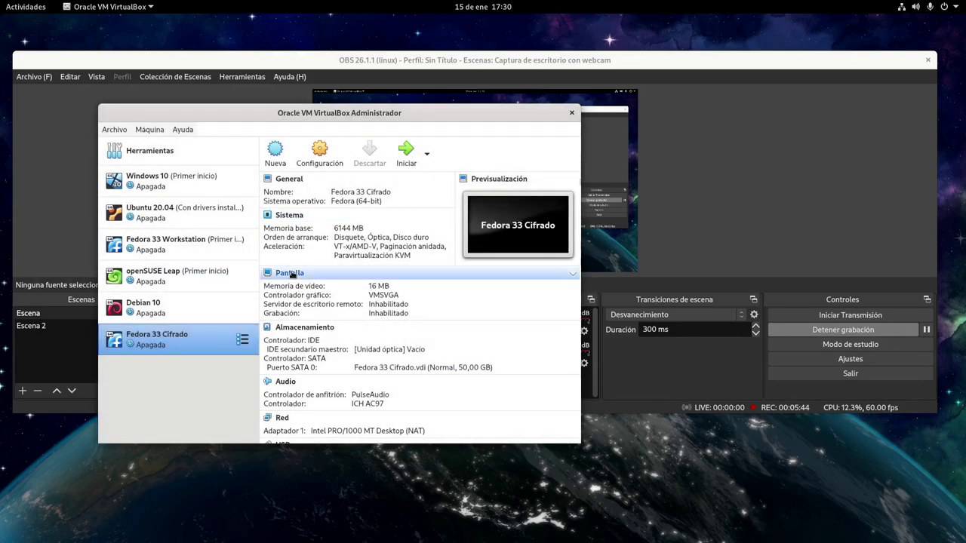
Set the Fedora 33 Cifrado machine's video memory to 128 MB and enable 3D acceleration
{"action": "left_click", "coordinate": [291, 274]}
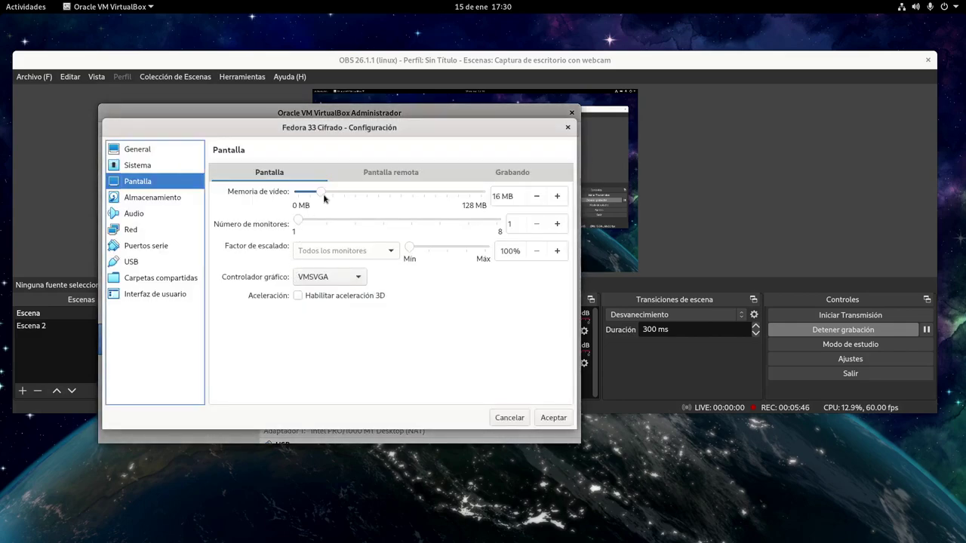
{"action": "left_click_drag", "start_coordinate": [323, 195], "coordinate": [483, 194]}
{"action": "left_click", "coordinate": [348, 300]}
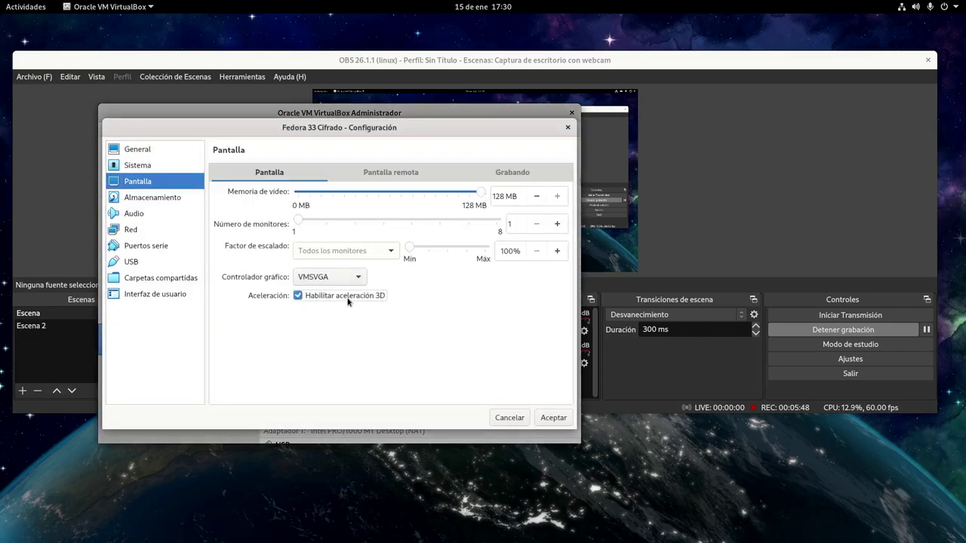
Disable floppy boot, move it to the end of the machine's boot order, and enable EFI
{"action": "left_click", "coordinate": [151, 165]}
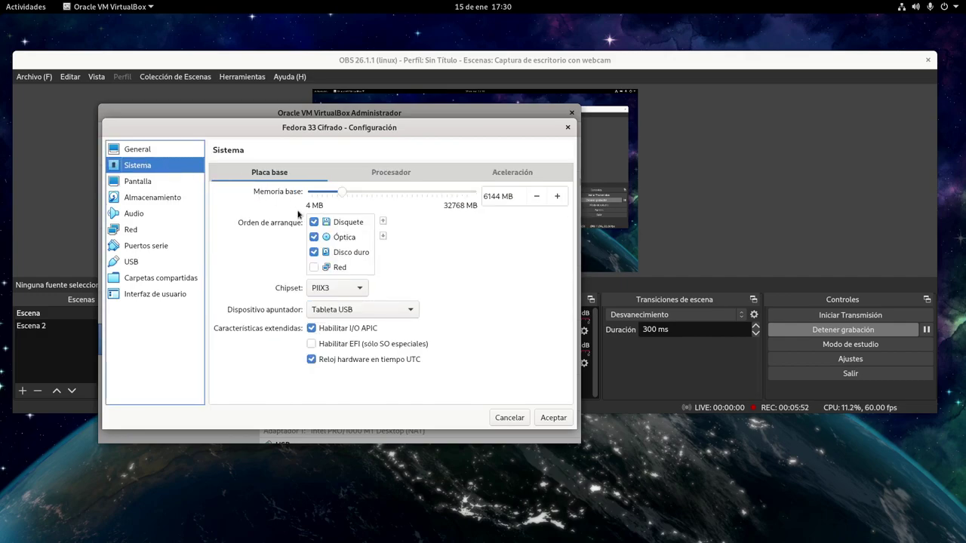
{"action": "left_click", "coordinate": [316, 224]}
{"action": "left_click", "coordinate": [383, 238]}
{"action": "left_click", "coordinate": [384, 238]}
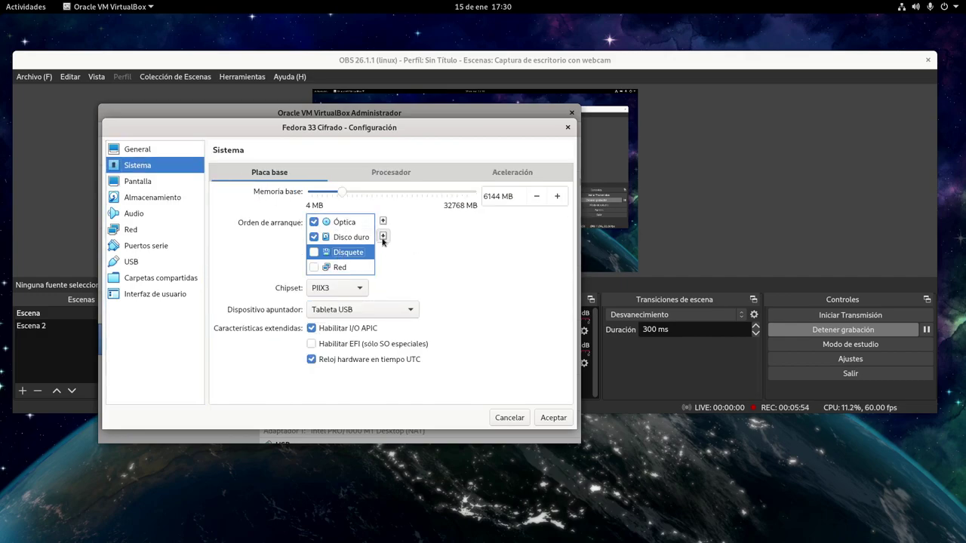
{"action": "left_click", "coordinate": [384, 238]}
{"action": "left_click", "coordinate": [357, 344]}
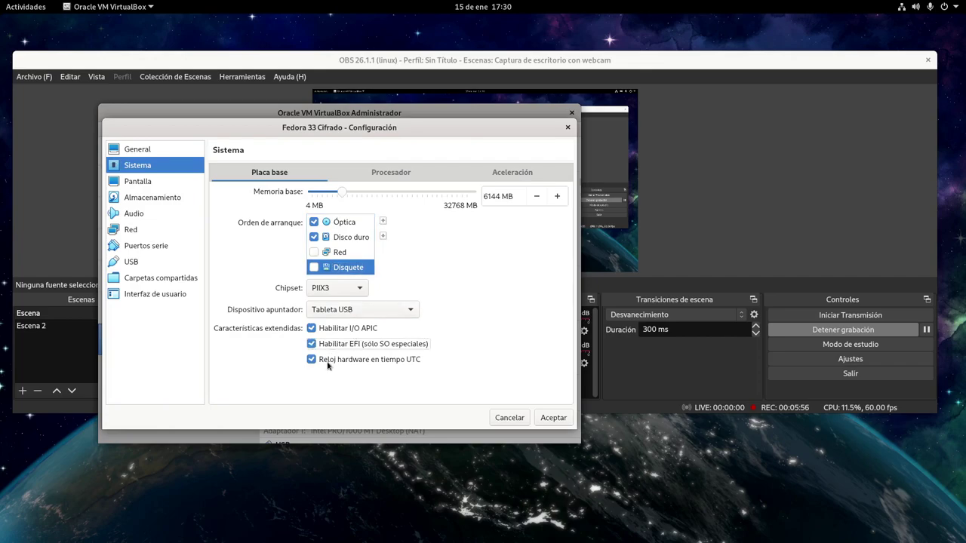
Assign 4 processors to the machine and accept the configuration
{"action": "mouse_move", "coordinate": [370, 358]}
{"action": "left_click", "coordinate": [389, 179]}
{"action": "left_click_drag", "start_coordinate": [311, 194], "coordinate": [349, 197]}
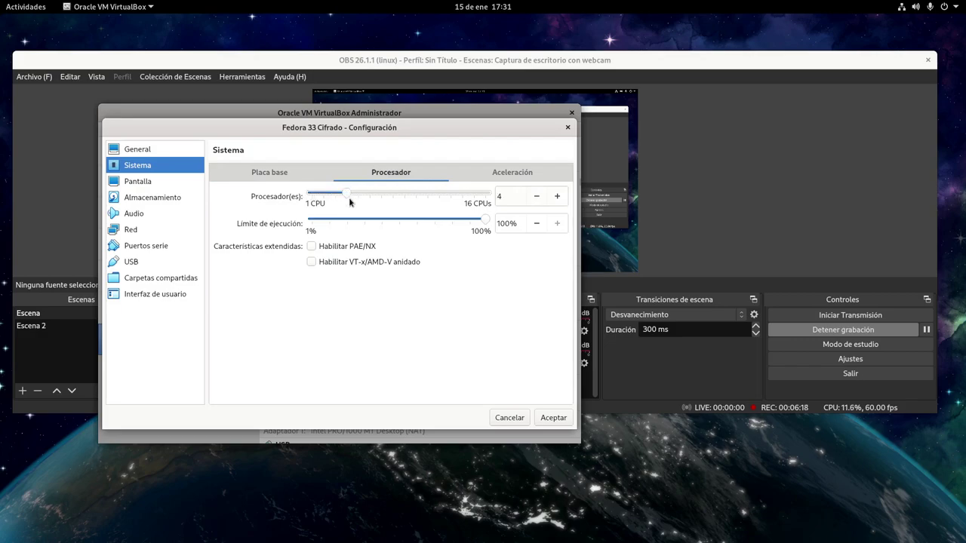
{"action": "left_click", "coordinate": [553, 418]}
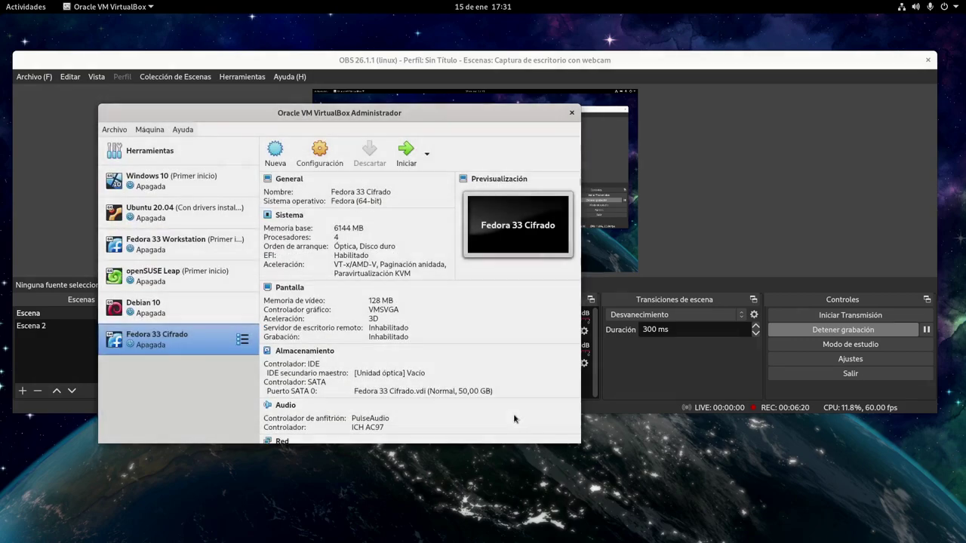
Start the Fedora 33 Cifrado machine with Fedora-Workstation-Live-x86_64-33-1.2.iso as its startup disk
{"action": "left_click", "coordinate": [402, 154]}
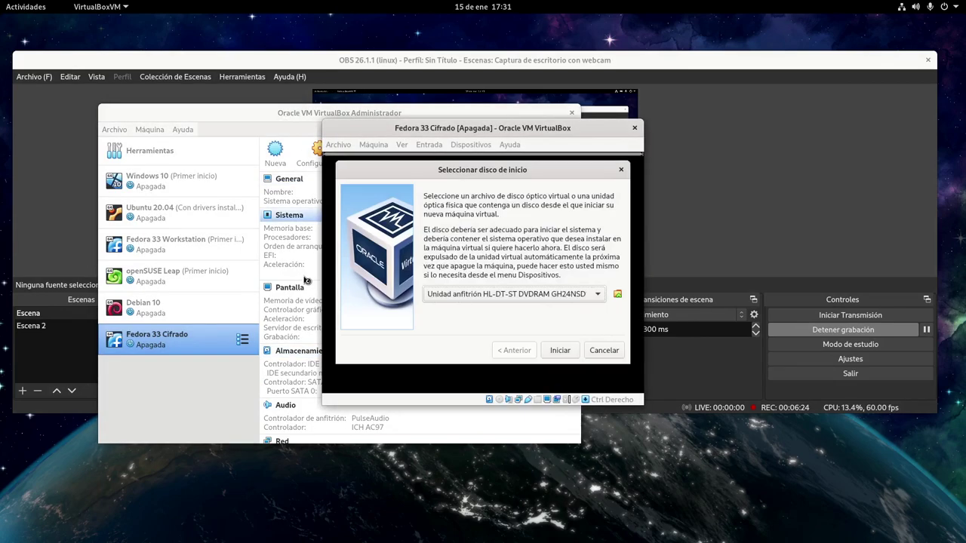
{"action": "left_click", "coordinate": [499, 293]}
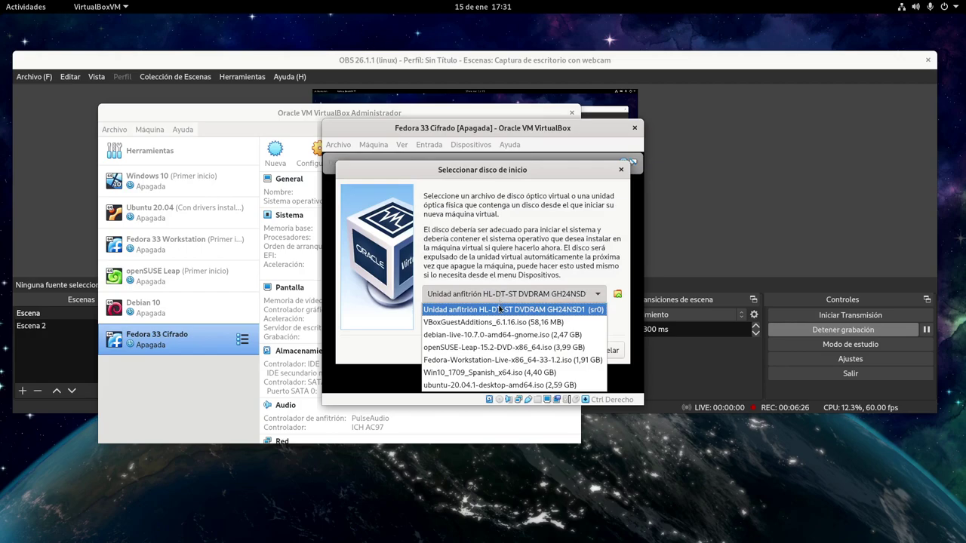
{"action": "left_click", "coordinate": [514, 361]}
{"action": "left_click", "coordinate": [552, 348]}
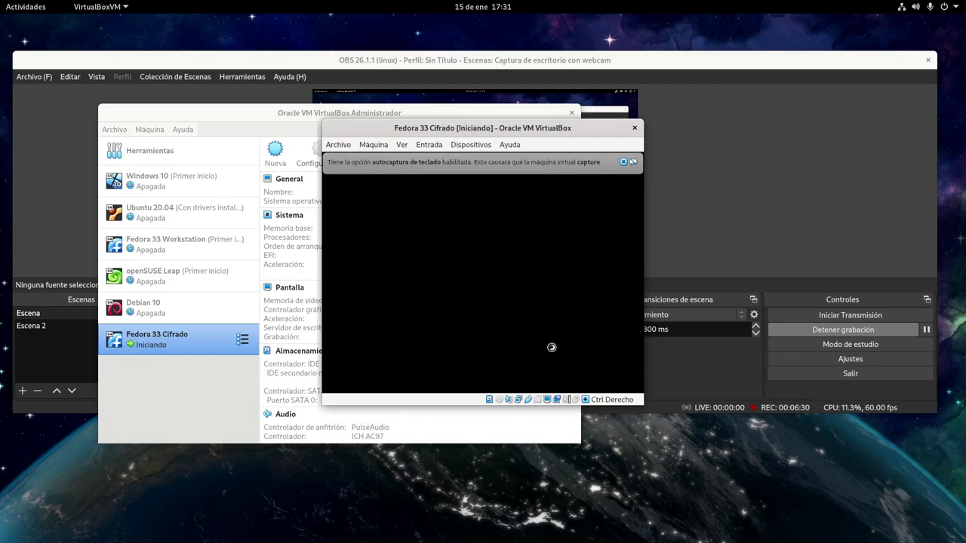
Boot the Start Fedora-Workstation-Live 33 entry, reposition the machine window and dismiss its notifications
{"action": "left_click", "coordinate": [818, 160]}
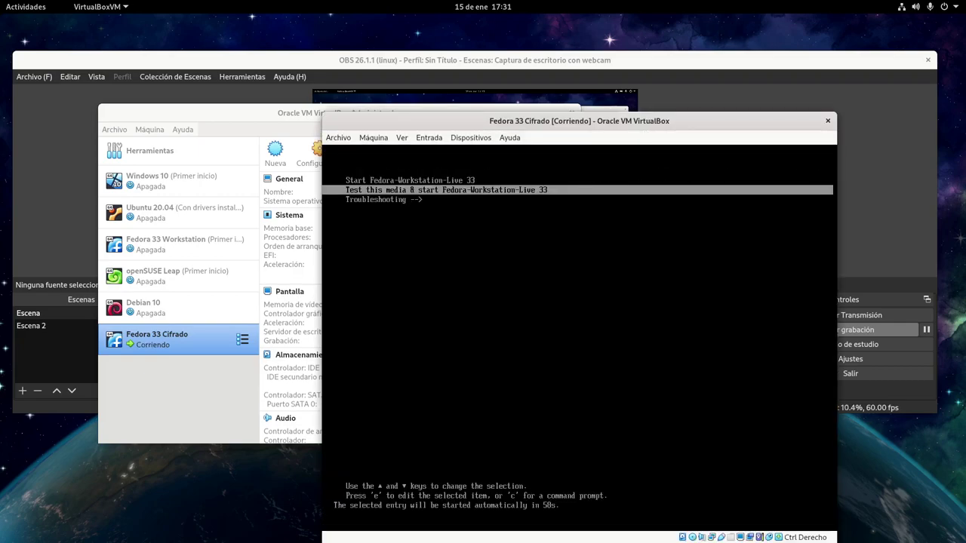
{"action": "key", "text": "Up"}
{"action": "key", "text": "Return"}
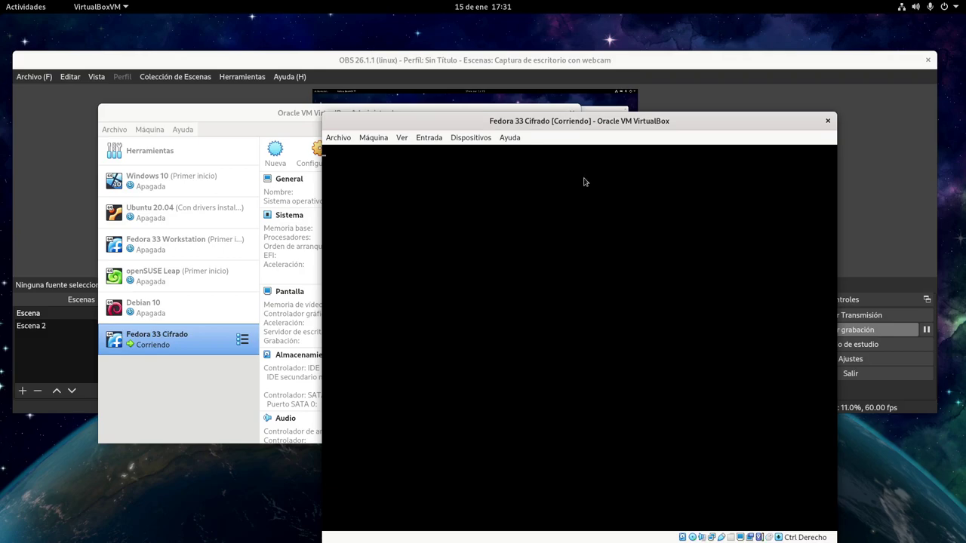
{"action": "left_click_drag", "start_coordinate": [585, 121], "coordinate": [497, 69]}
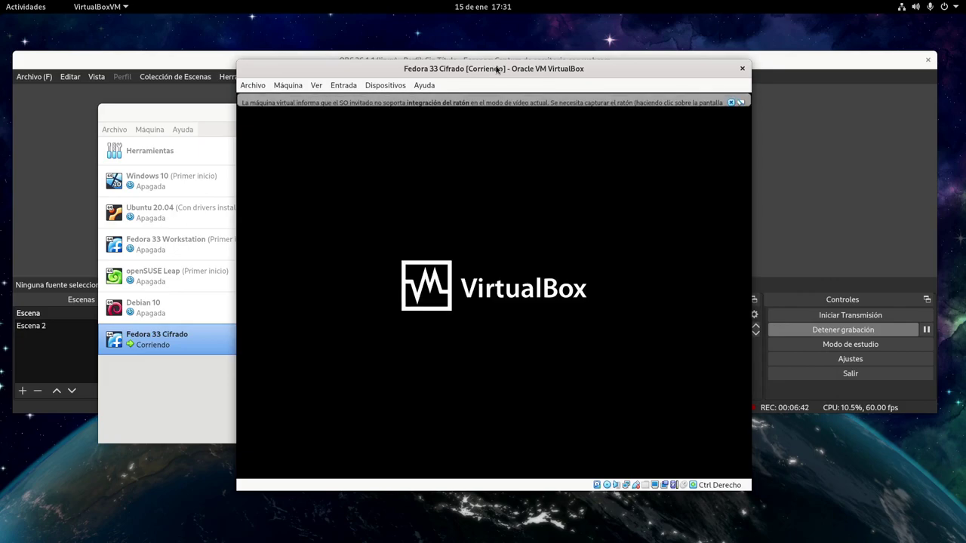
{"action": "left_click", "coordinate": [731, 103]}
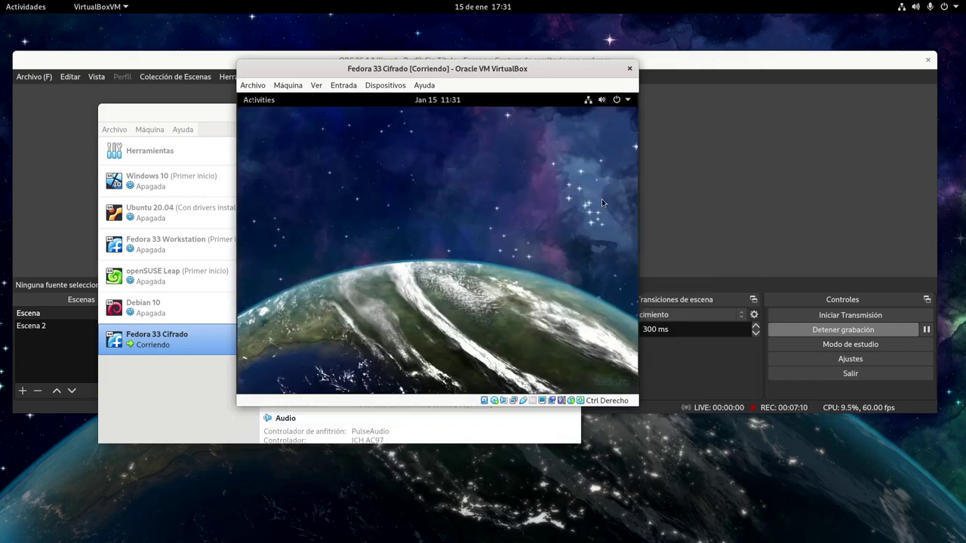
Maximize the virtual machine window and launch Install to Hard Drive from the Fedora welcome dialog
{"action": "double_click", "coordinate": [539, 71]}
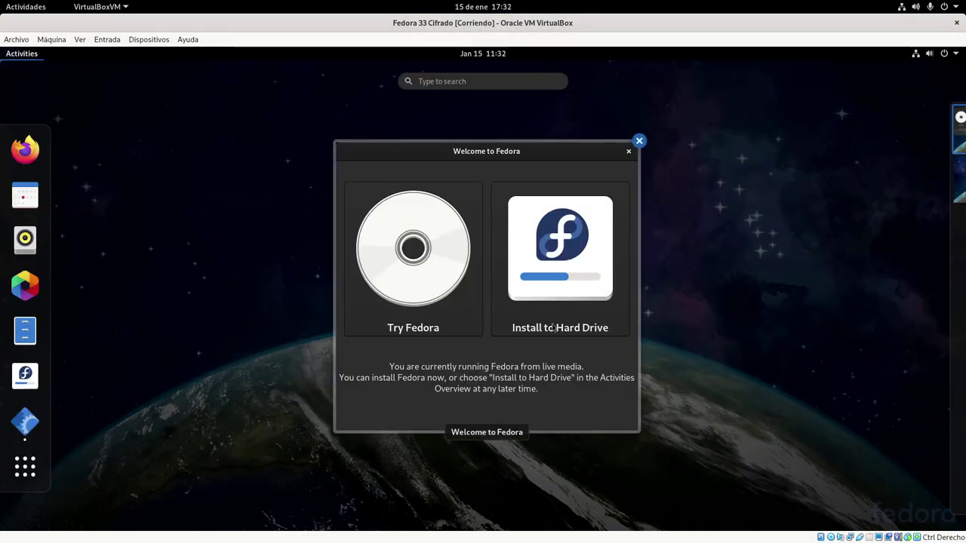
{"action": "left_click", "coordinate": [527, 365]}
{"action": "left_click_drag", "start_coordinate": [174, 86], "coordinate": [495, 112]}
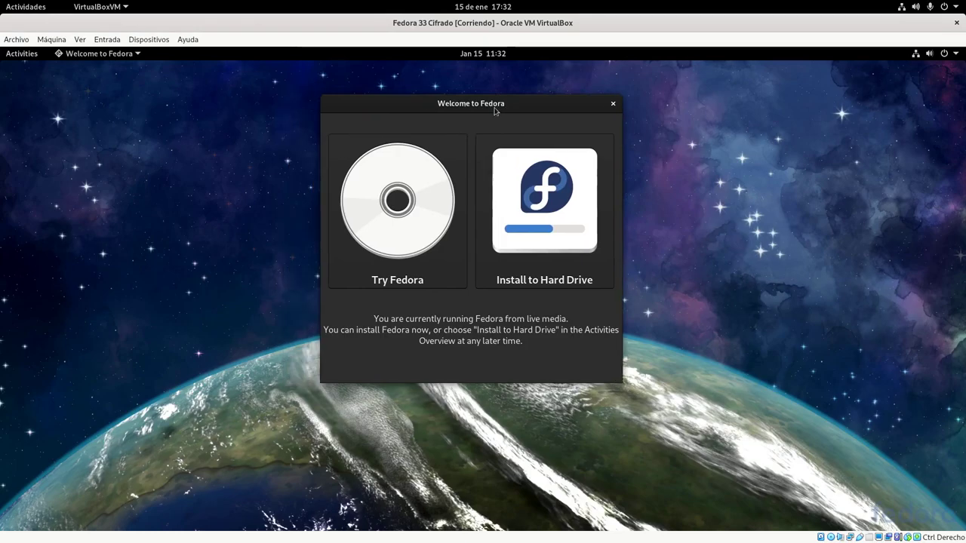
{"action": "left_click", "coordinate": [548, 222]}
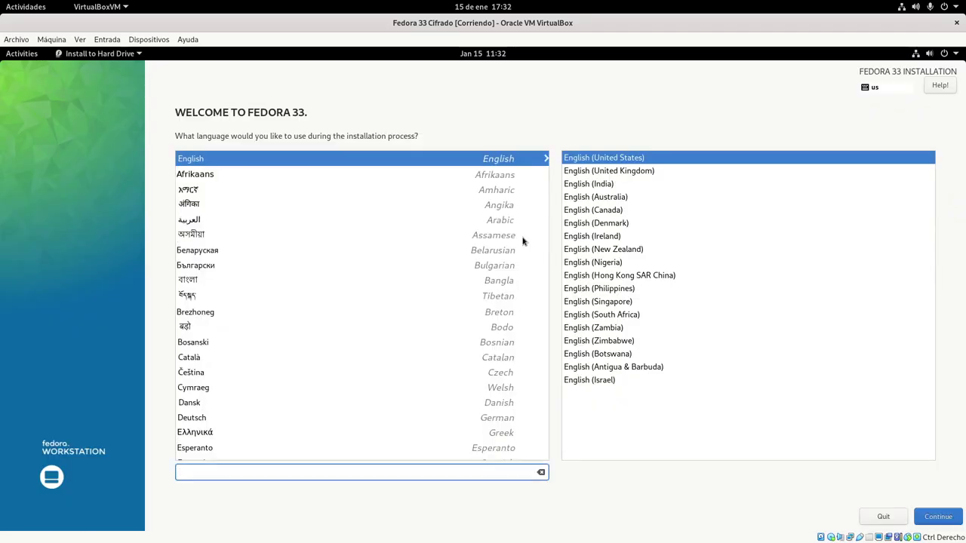
Choose Español as the installation language, continue to the summary and dismiss the Guest Additions notification
{"action": "scroll", "coordinate": [224, 419], "scroll_direction": "down", "scroll_amount": 2}
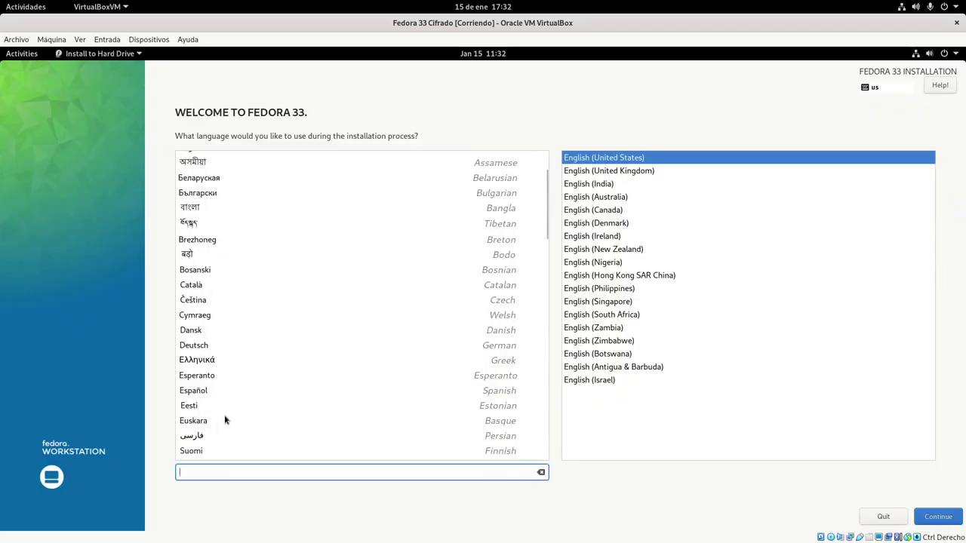
{"action": "left_click", "coordinate": [230, 389]}
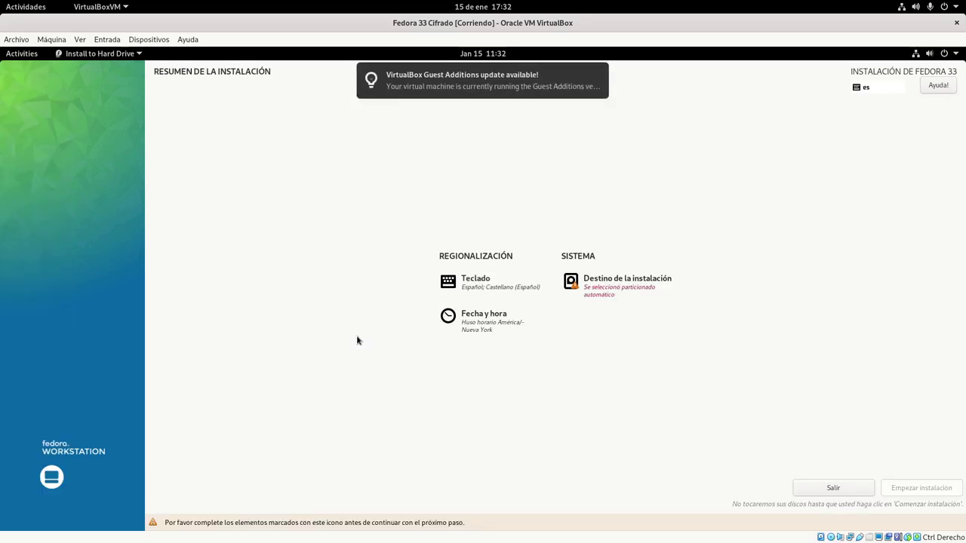
{"action": "left_click", "coordinate": [596, 77]}
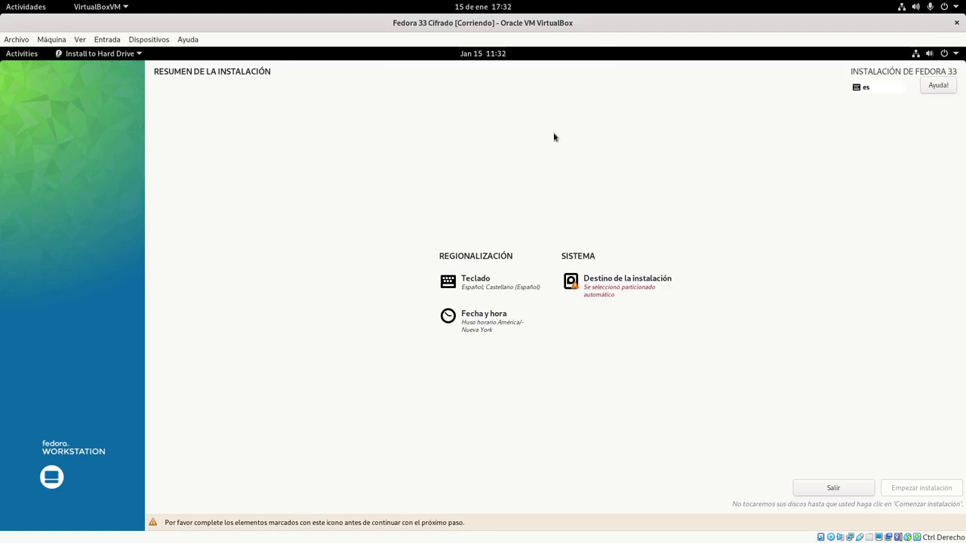
Set the installation's time zone to Europa/Madrid on the world map
{"action": "left_click", "coordinate": [478, 327]}
{"action": "left_click", "coordinate": [438, 291]}
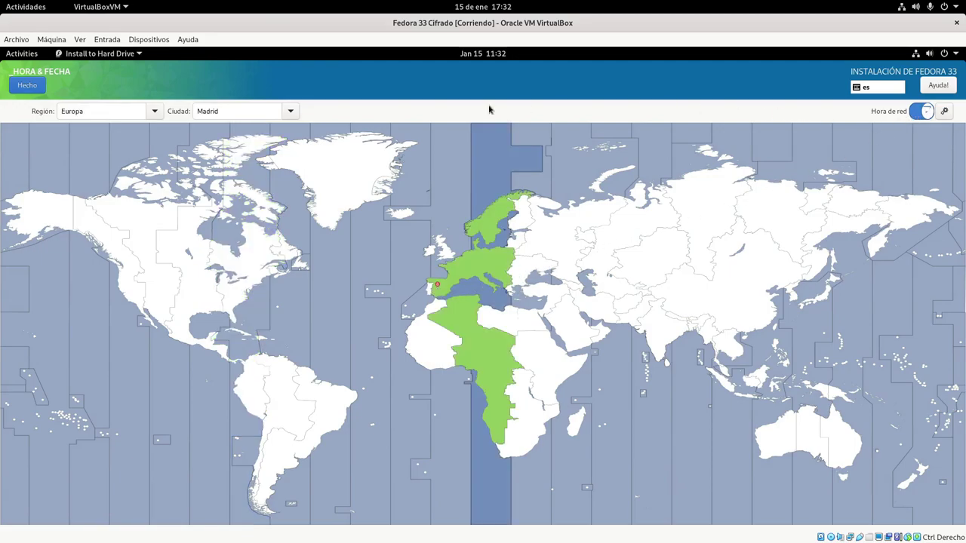
{"action": "left_click", "coordinate": [28, 86]}
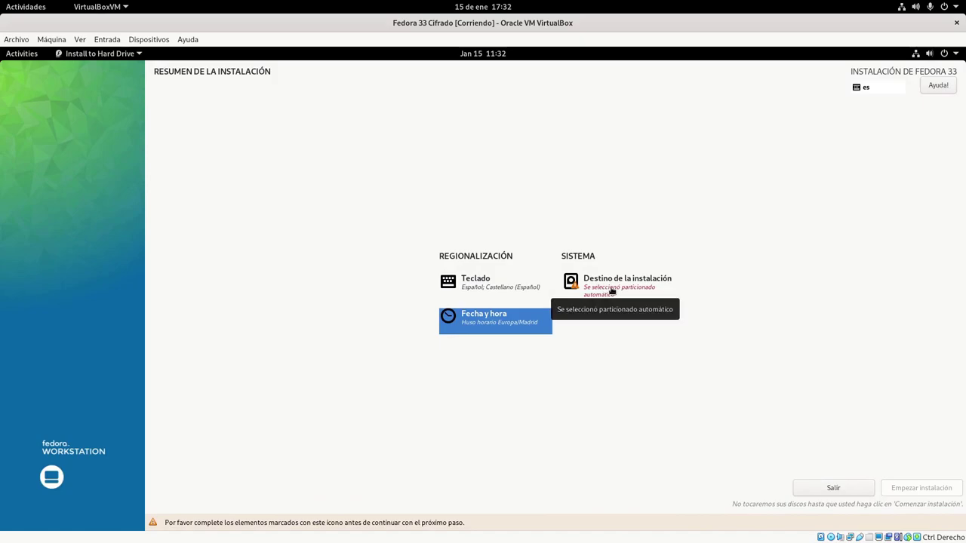
Set the installation destination's storage configuration to Personalizada and proceed to manual partitioning
{"action": "left_click", "coordinate": [612, 290]}
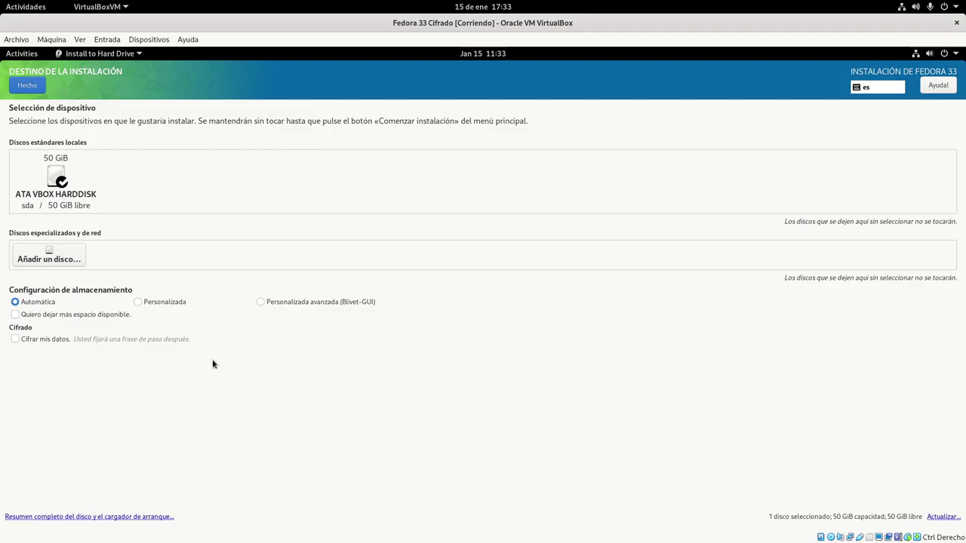
{"action": "left_click", "coordinate": [164, 303]}
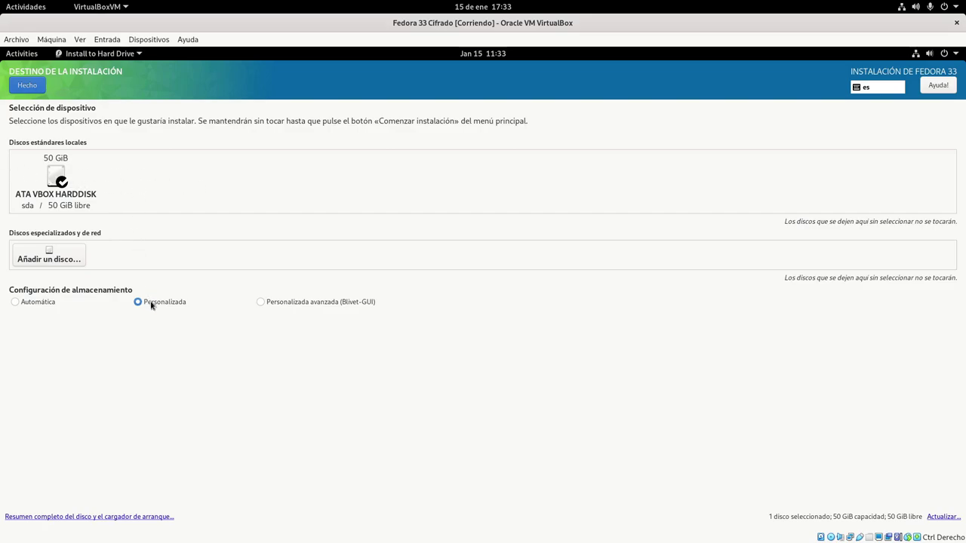
{"action": "left_click", "coordinate": [34, 87]}
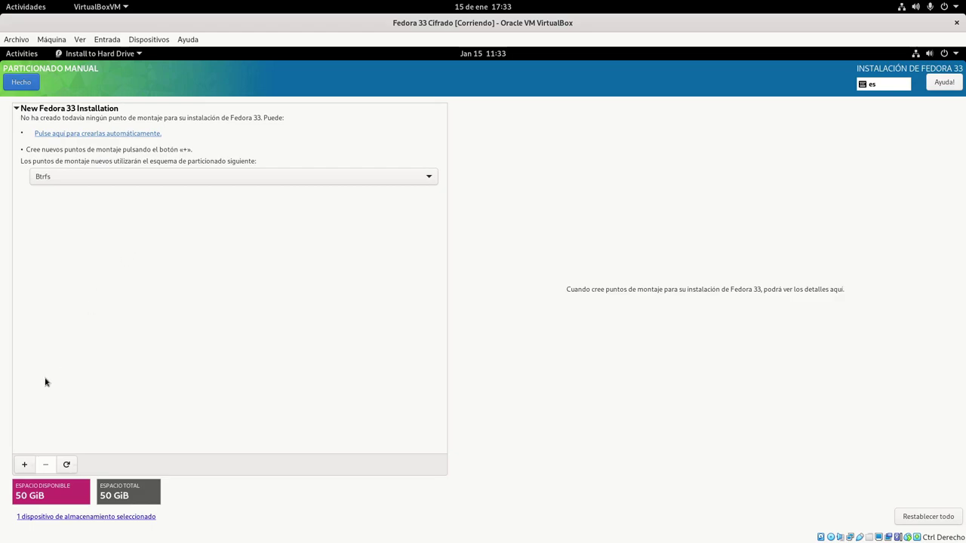
Add a /boot/efi mount point with a desired capacity of 300 MiB
{"action": "left_click", "coordinate": [25, 465]}
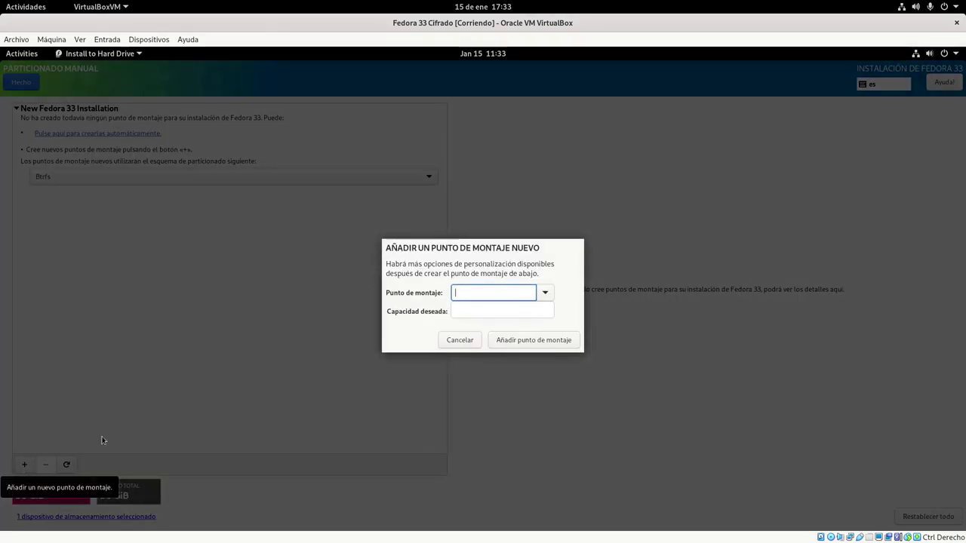
{"action": "left_click", "coordinate": [544, 293]}
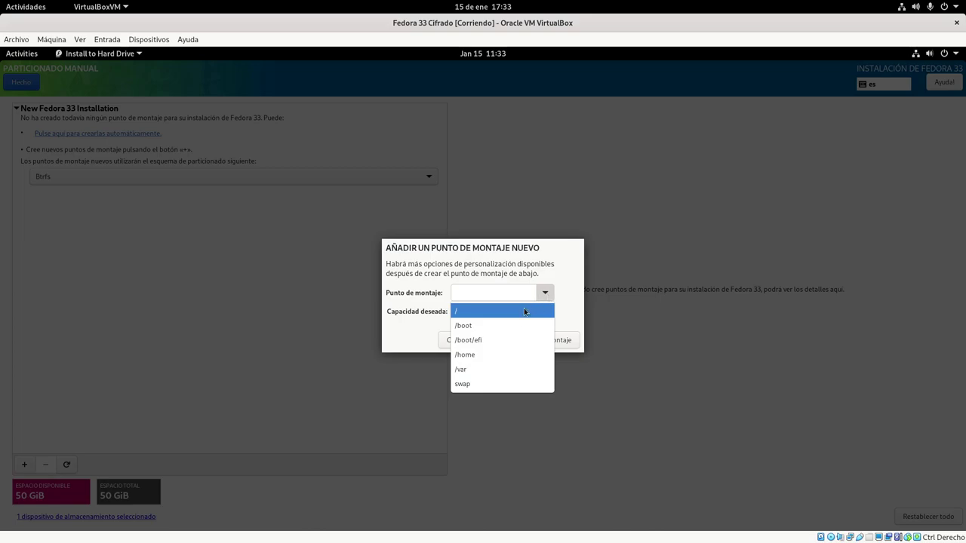
{"action": "left_click", "coordinate": [503, 340]}
{"action": "left_click", "coordinate": [500, 314]}
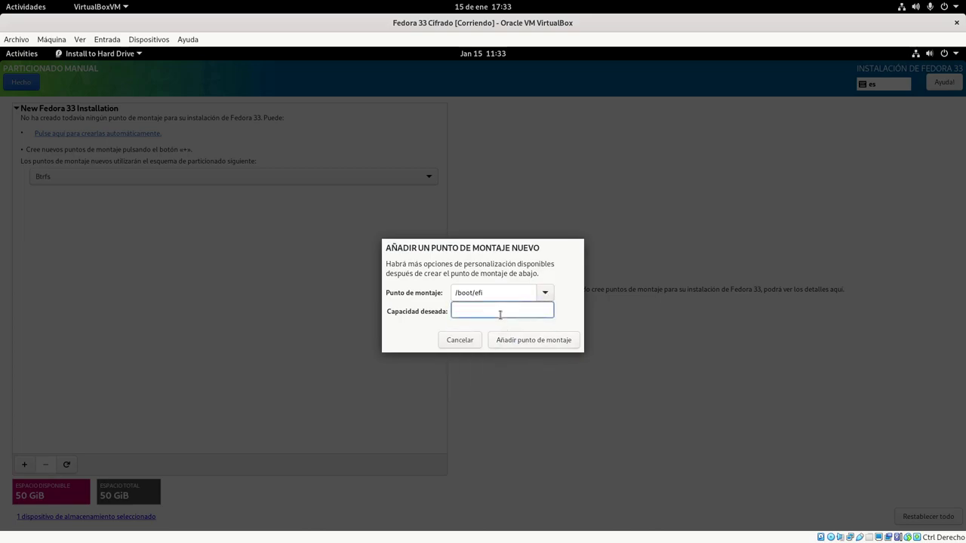
{"action": "type", "text": "300MiB"}
{"action": "left_click", "coordinate": [539, 341]}
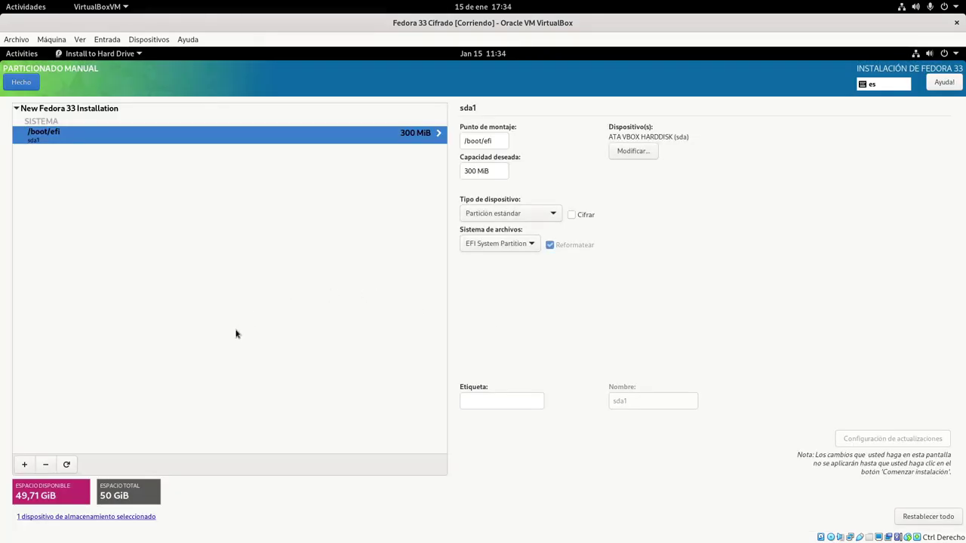
Add a /boot mount point with a desired capacity of 1 GiB
{"action": "left_click", "coordinate": [25, 466]}
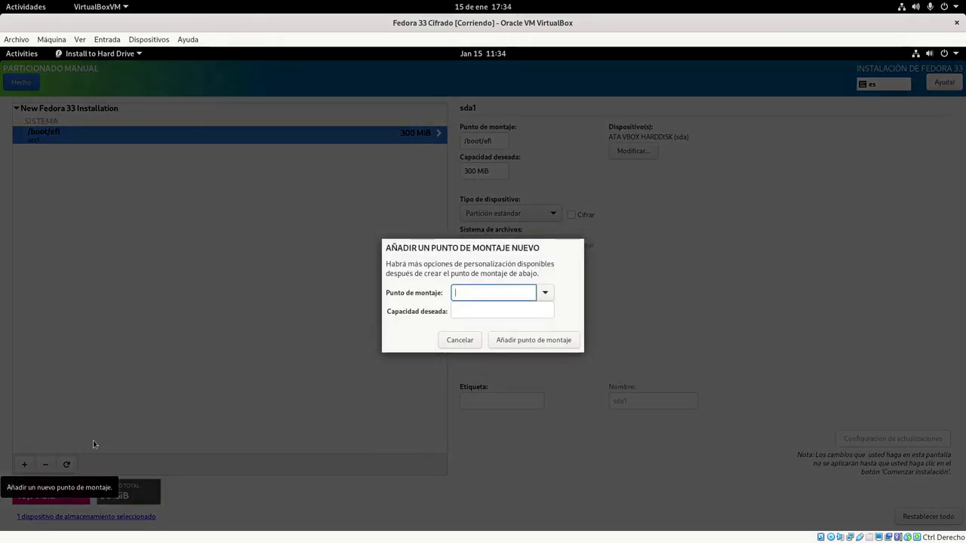
{"action": "left_click", "coordinate": [545, 293]}
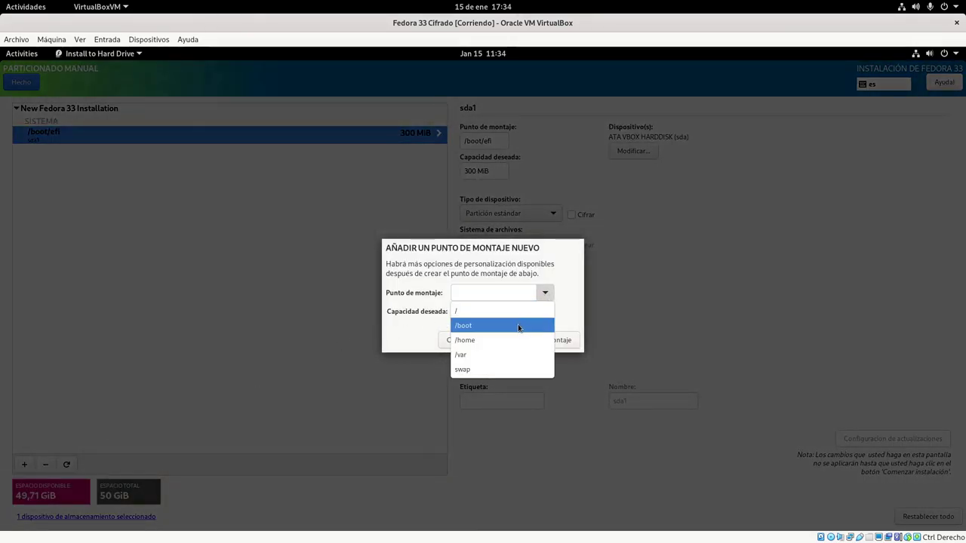
{"action": "left_click", "coordinate": [519, 326]}
{"action": "left_click", "coordinate": [514, 312]}
{"action": "type", "text": "1GiB"}
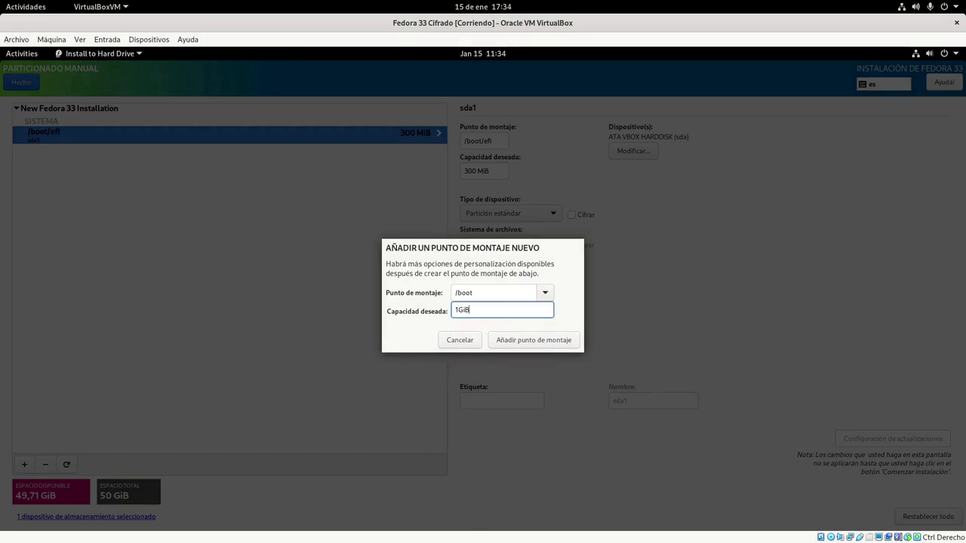
{"action": "left_click", "coordinate": [514, 340]}
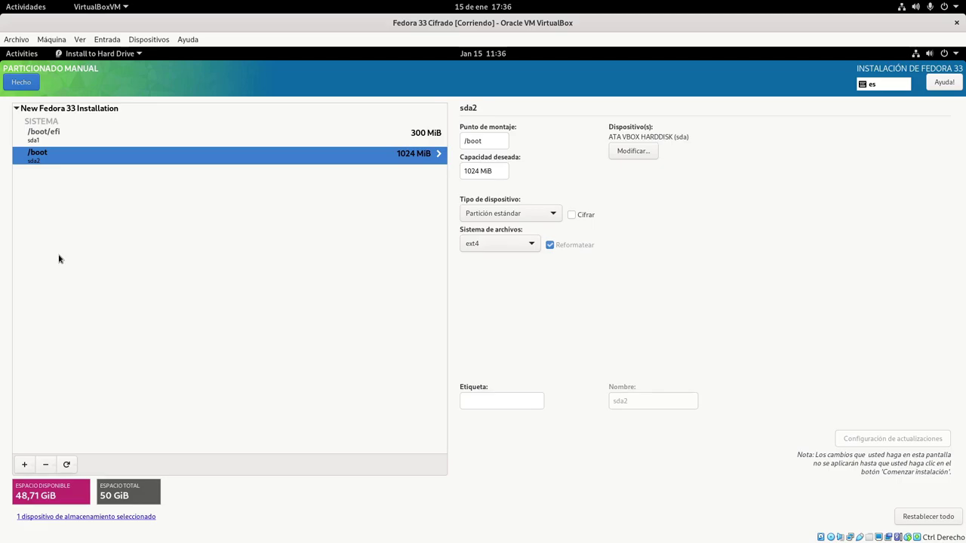
Add a root mount point (/) with a desired capacity of 20 GiB
{"action": "left_click", "coordinate": [22, 466]}
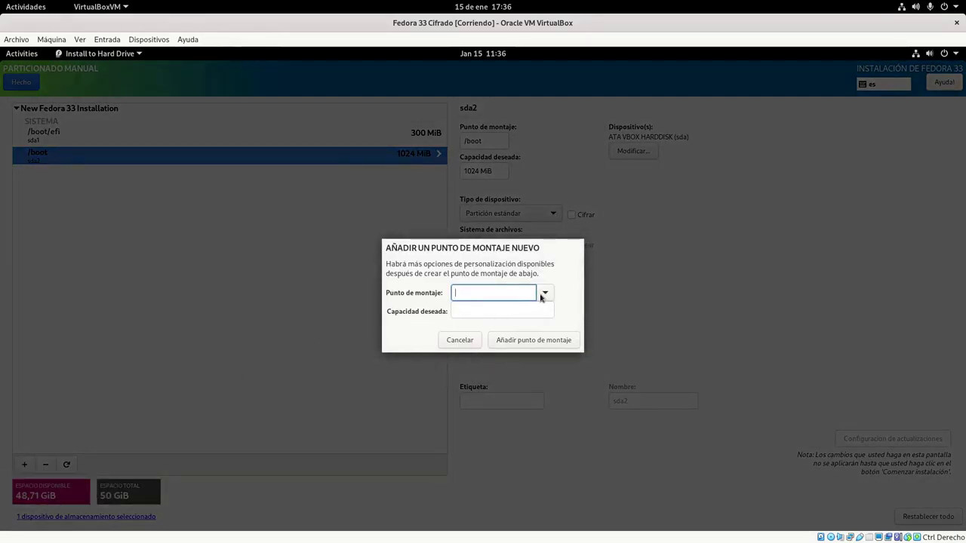
{"action": "left_click", "coordinate": [541, 297]}
{"action": "left_click", "coordinate": [518, 310]}
{"action": "left_click", "coordinate": [506, 312]}
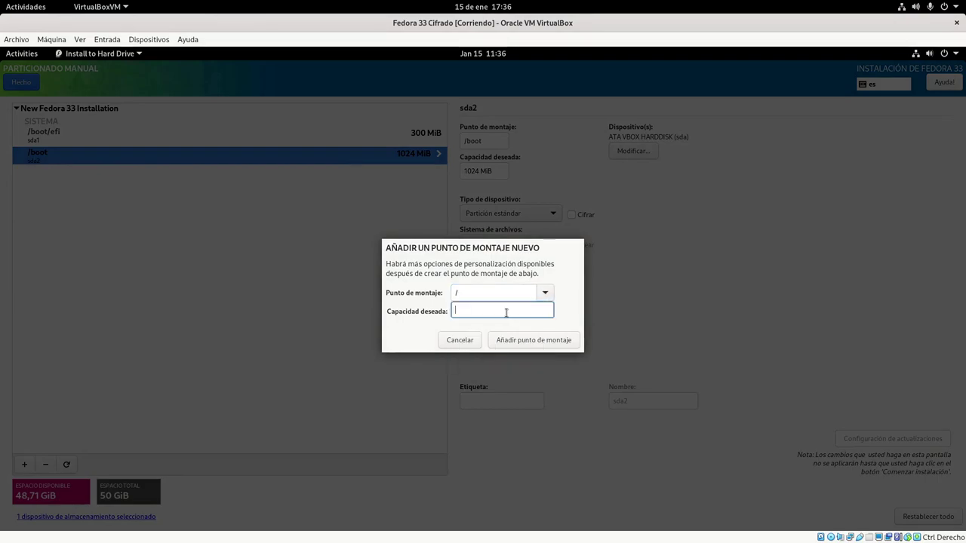
{"action": "type", "text": "20GiB"}
{"action": "left_click", "coordinate": [512, 342]}
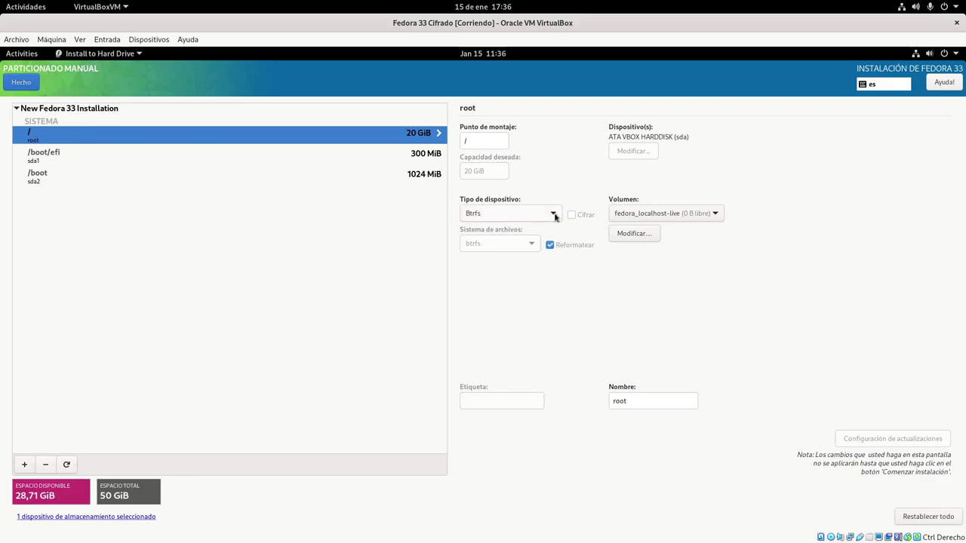
Enable encryption with LUKS version luks2 on the root mount point's Btrfs volume and save the volume configuration
{"action": "left_click", "coordinate": [634, 234]}
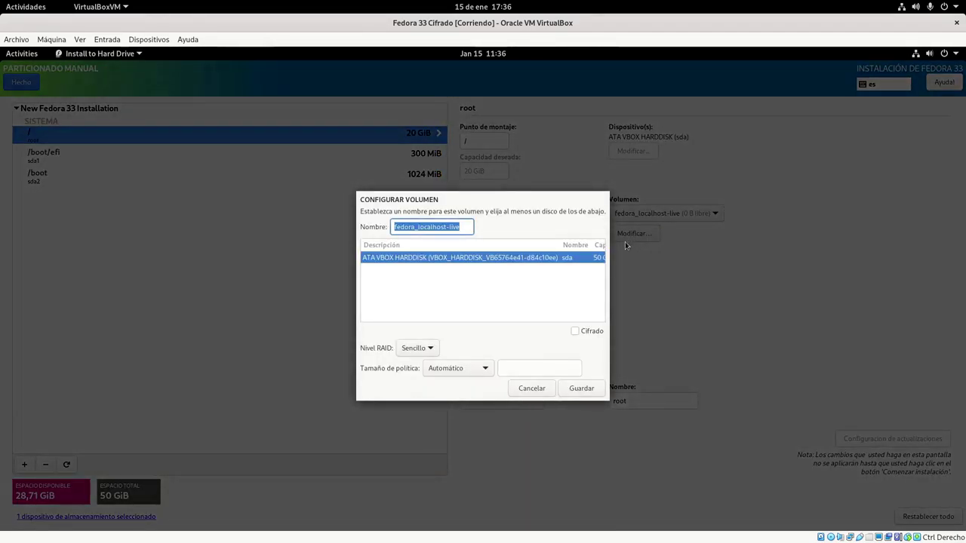
{"action": "left_click", "coordinate": [575, 332]}
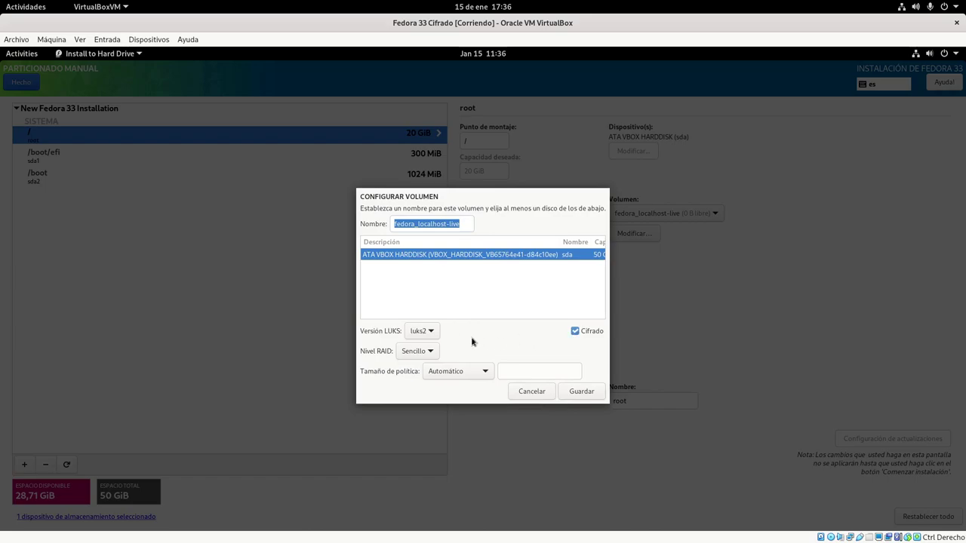
{"action": "left_click", "coordinate": [435, 332]}
{"action": "left_click", "coordinate": [436, 334]}
{"action": "left_click", "coordinate": [581, 392]}
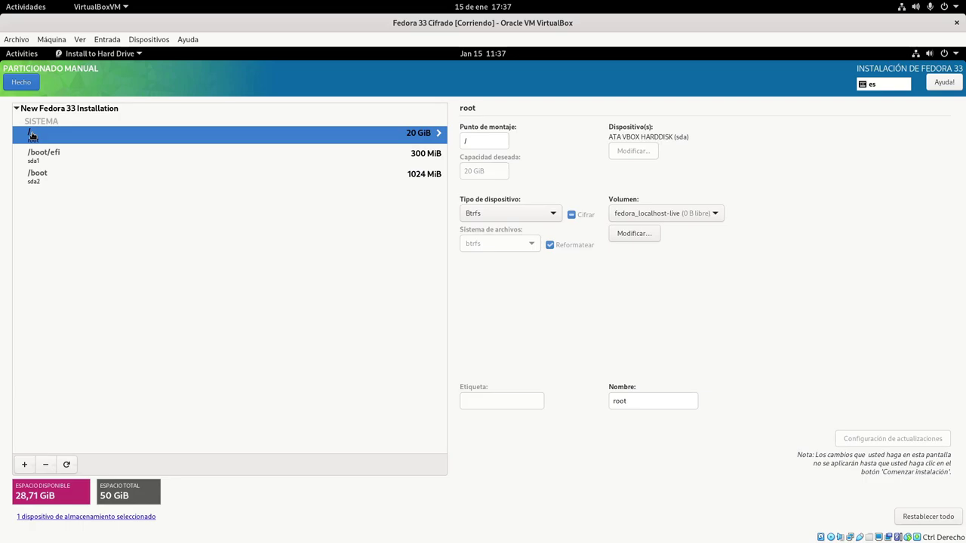
Add a /home mount point with the desired capacity left blank
{"action": "left_click", "coordinate": [19, 466]}
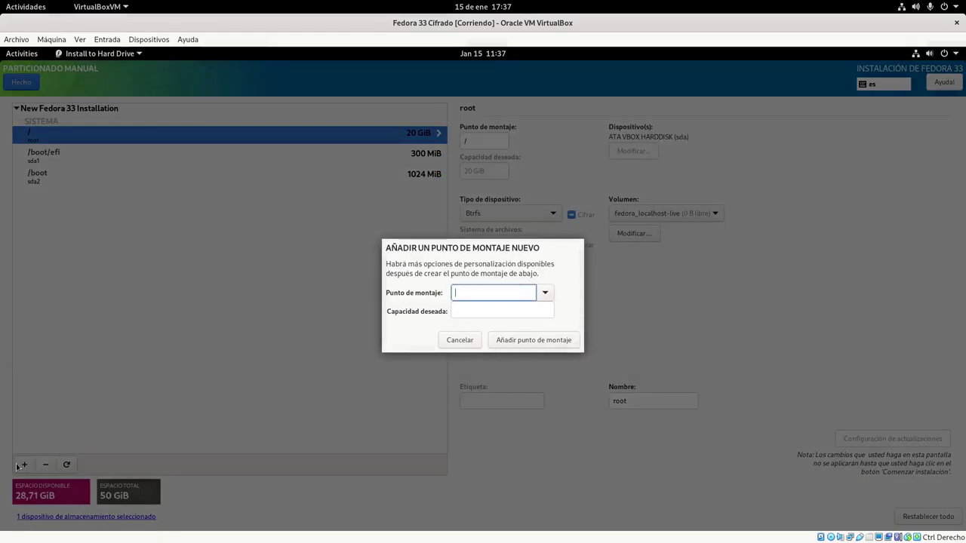
{"action": "left_click", "coordinate": [545, 297]}
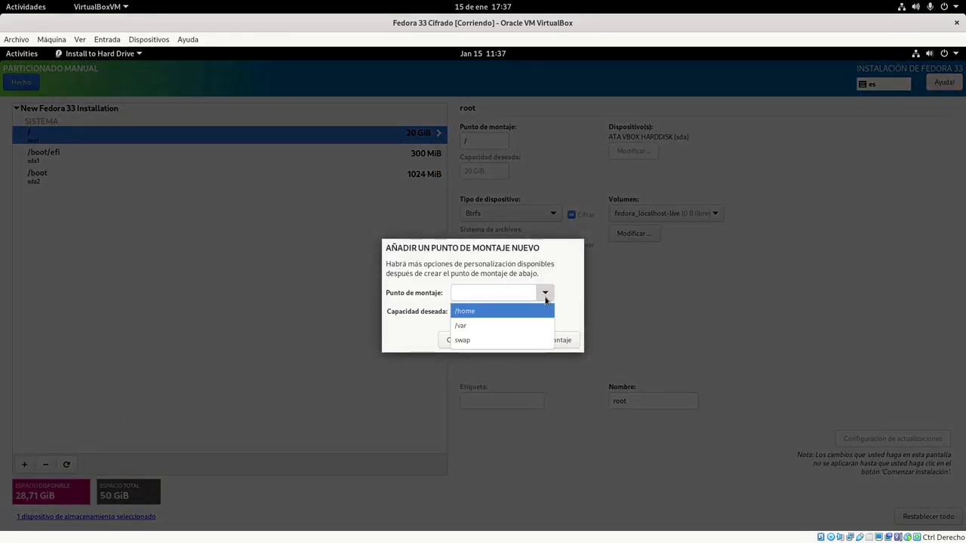
{"action": "left_click", "coordinate": [495, 311]}
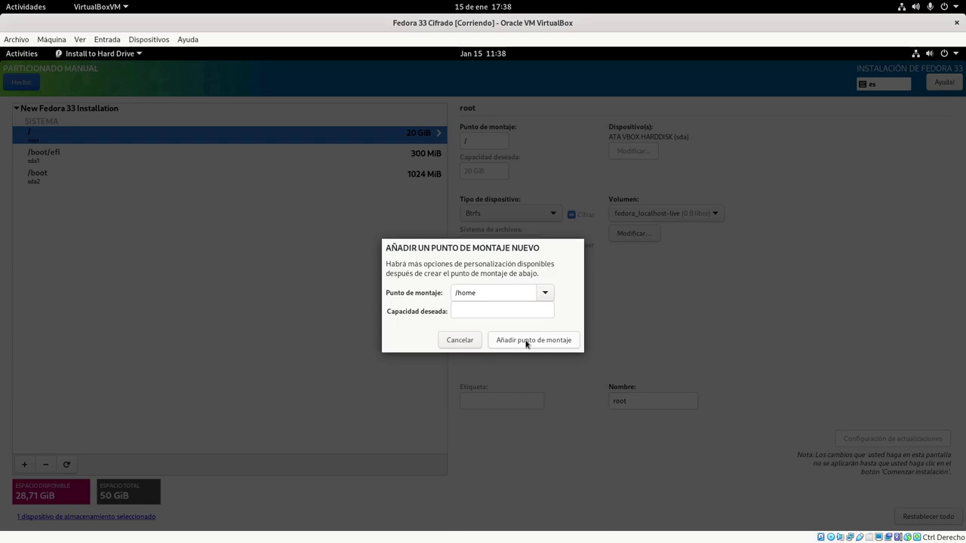
{"action": "left_click", "coordinate": [526, 340]}
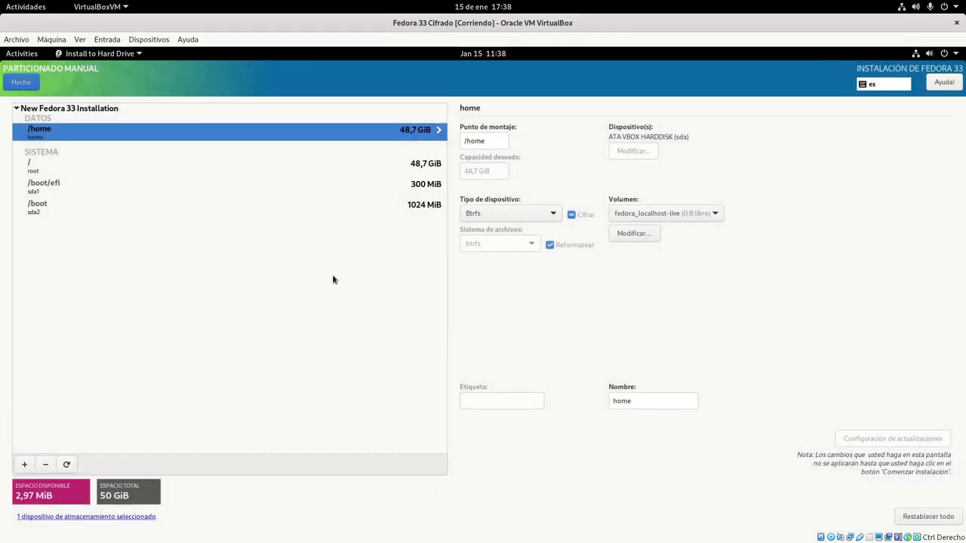
Check the encryption settings of the /home volume and compare the details of the / and /home mount points
{"action": "left_click", "coordinate": [632, 233]}
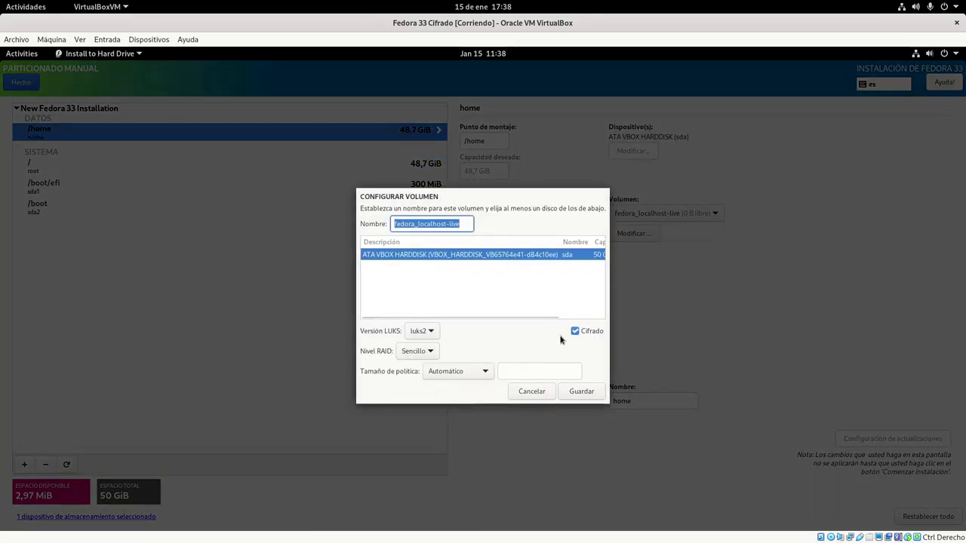
{"action": "left_click", "coordinate": [582, 393]}
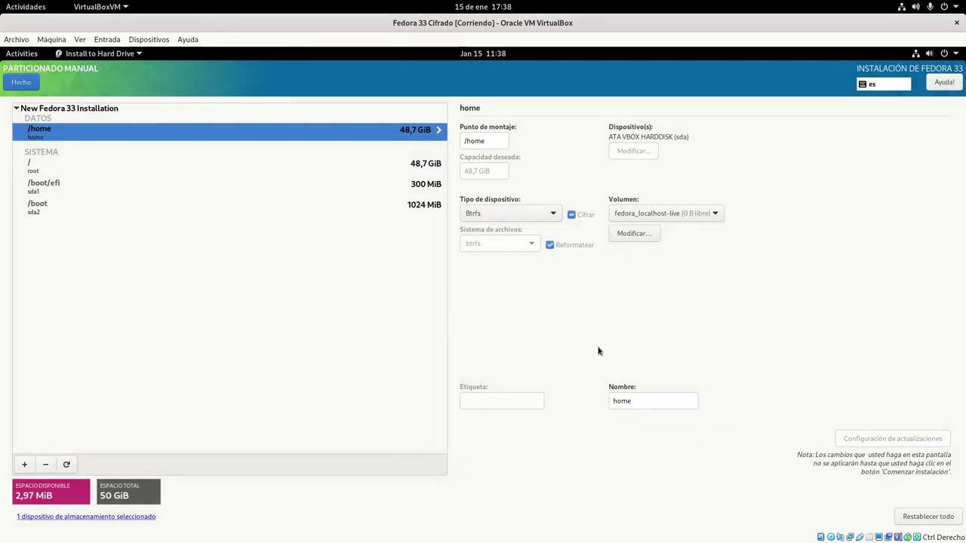
{"action": "left_click", "coordinate": [40, 167]}
{"action": "left_click", "coordinate": [55, 133]}
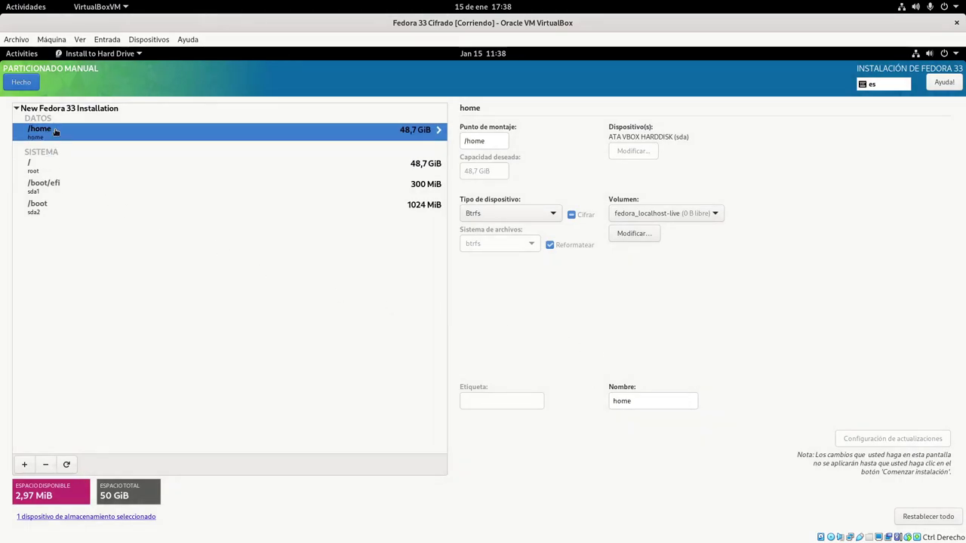
{"action": "left_click", "coordinate": [53, 167]}
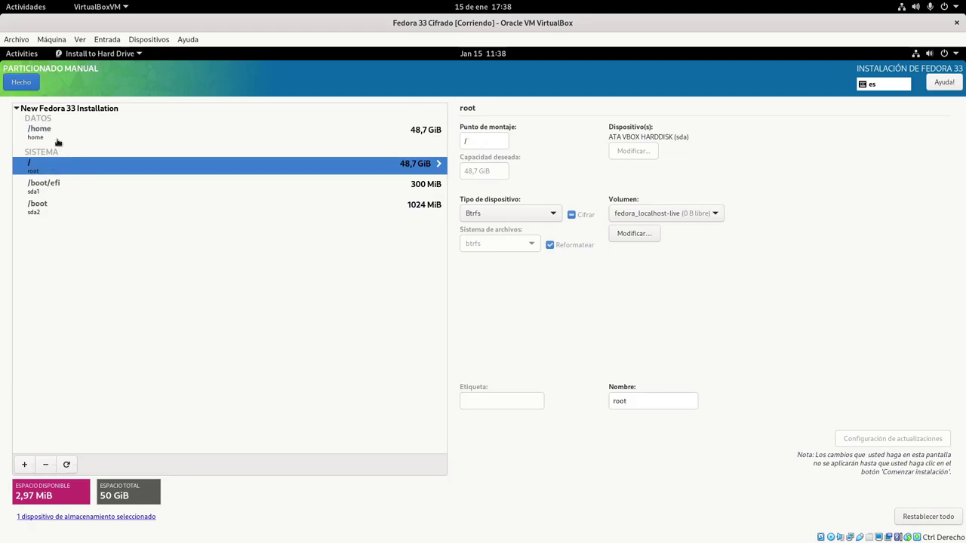
{"action": "left_click", "coordinate": [58, 140]}
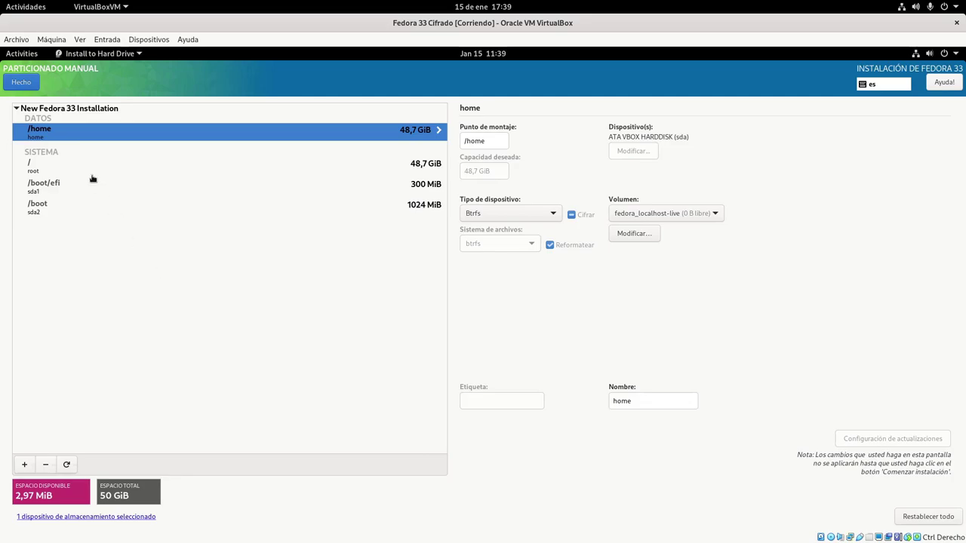
Finish the manual partitioning and save a disk encryption passphrase, entering it in both the passphrase and confirmation fields
{"action": "left_click", "coordinate": [20, 84]}
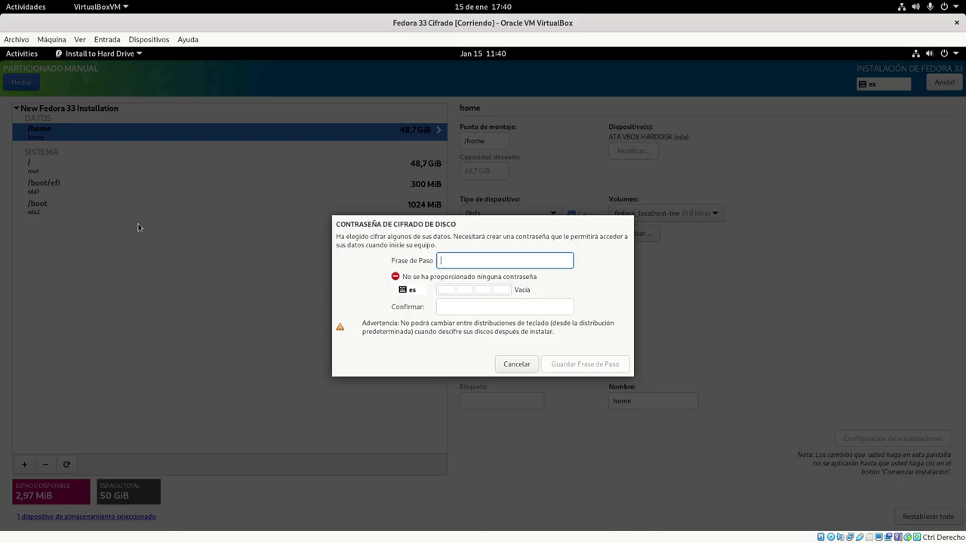
{"action": "type", "text": "••••••"}
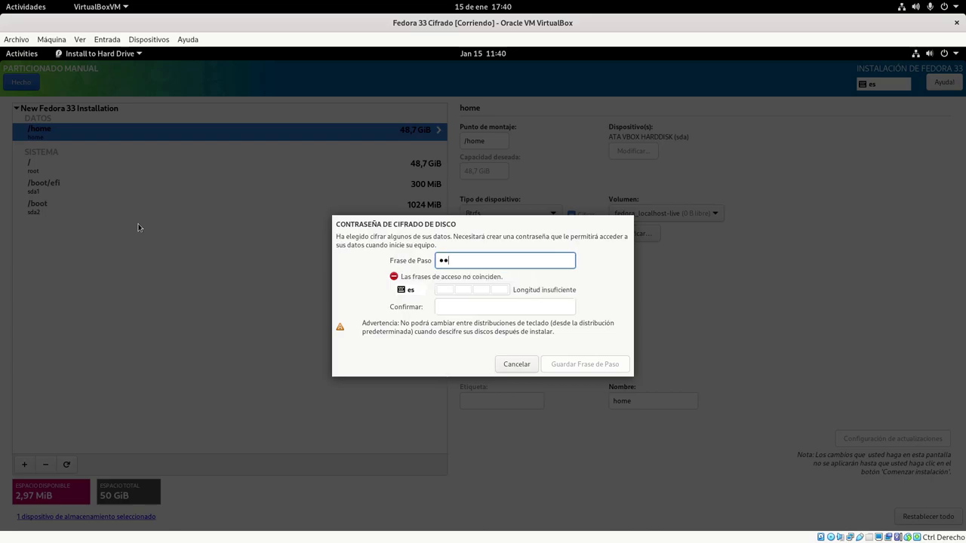
{"action": "key", "text": "Tab"}
{"action": "type", "text": "••••••"}
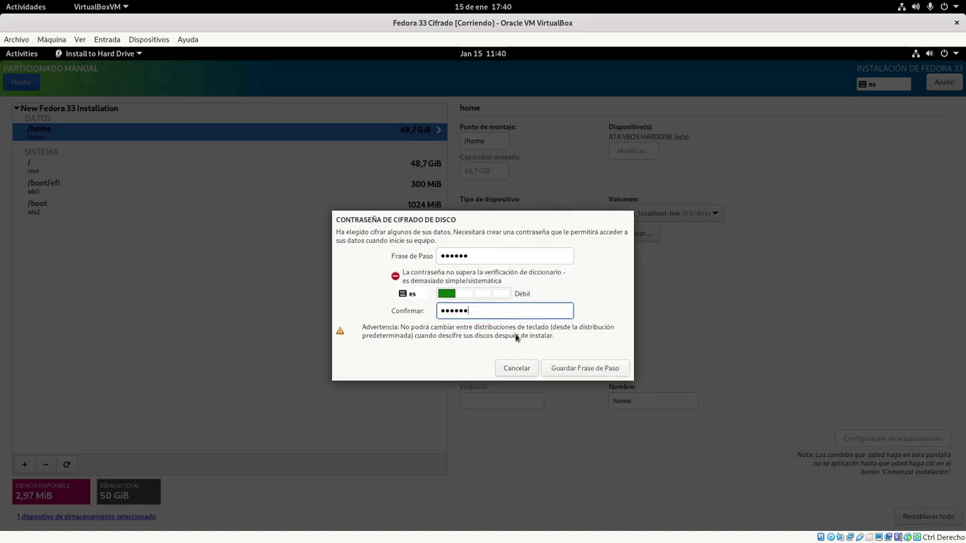
{"action": "left_click", "coordinate": [591, 372]}
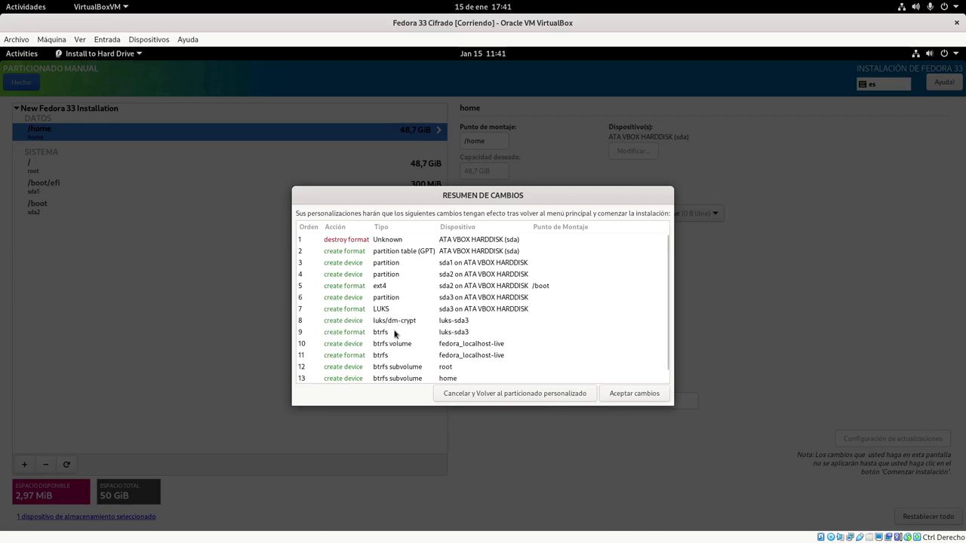
Accept the summary of partitioning changes, run the Fedora installation to completion and close the installer
{"action": "scroll", "coordinate": [394, 333], "scroll_direction": "down", "scroll_amount": 1}
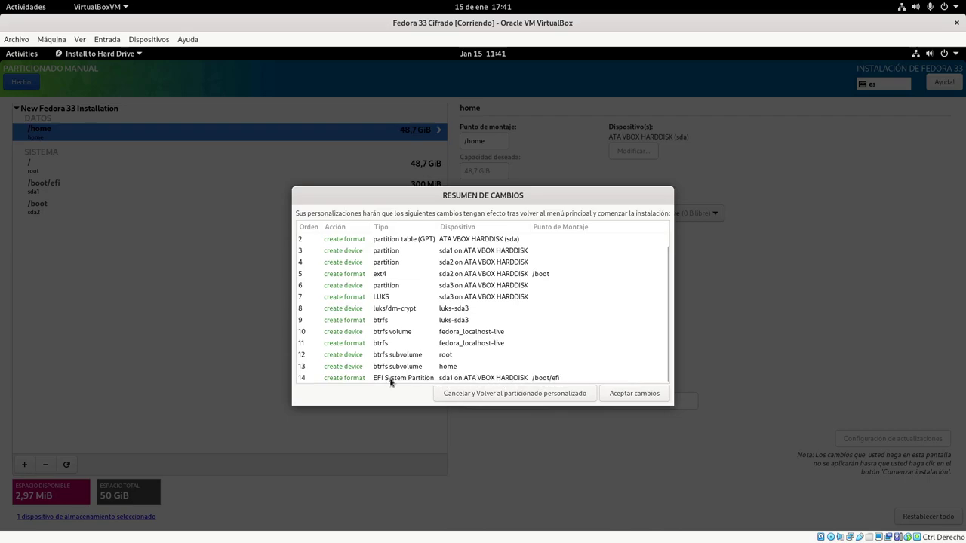
{"action": "left_click", "coordinate": [621, 397]}
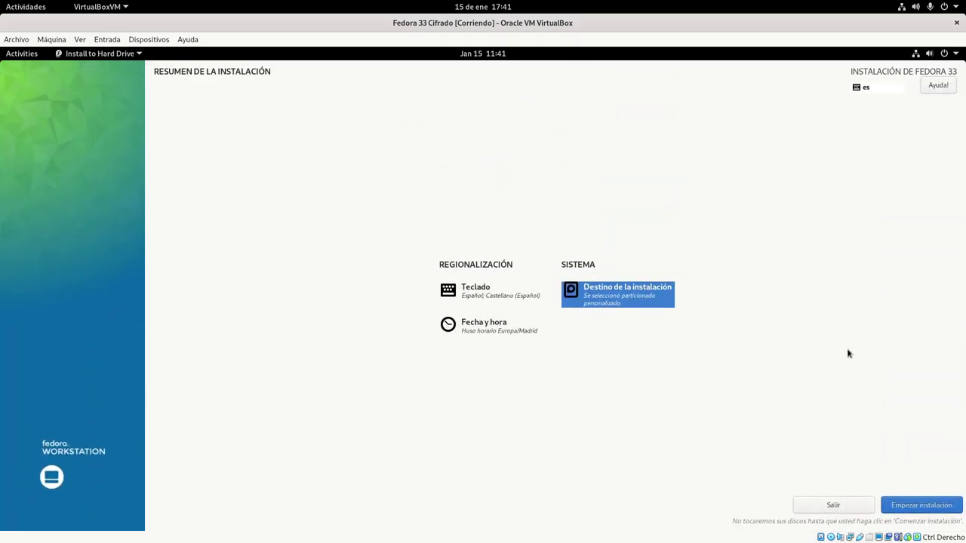
{"action": "left_click", "coordinate": [916, 506]}
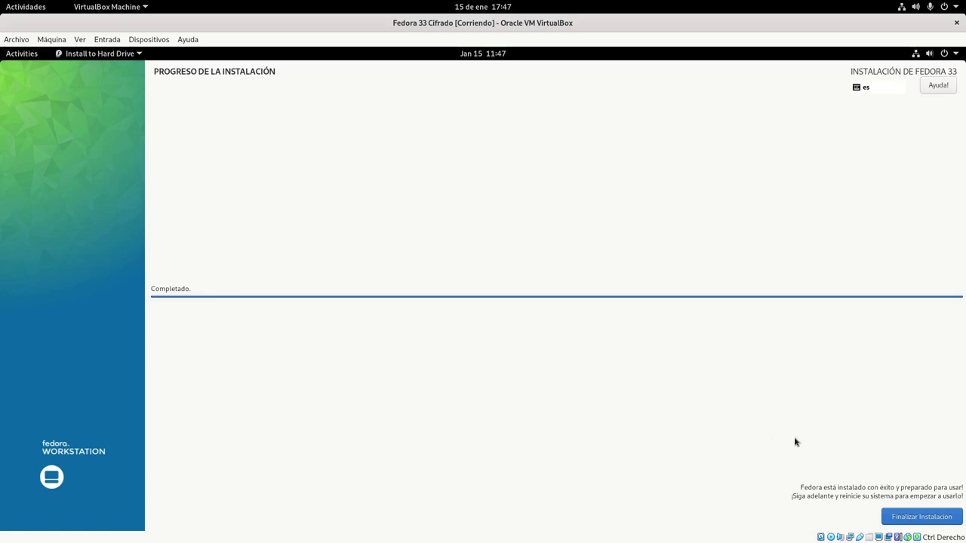
{"action": "left_click", "coordinate": [917, 517]}
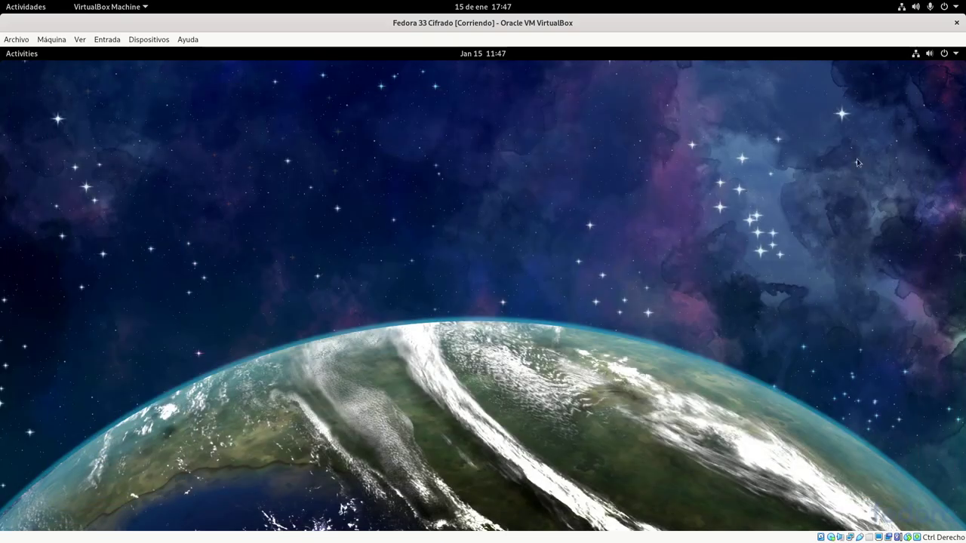
Power off the live Fedora session and switch to the Oracle VM VirtualBox Administrador window
{"action": "left_click", "coordinate": [954, 56]}
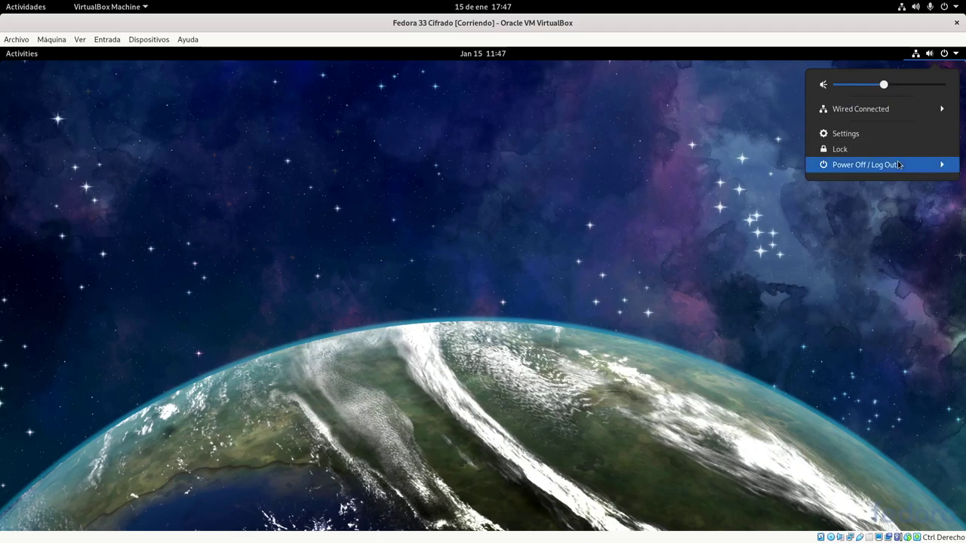
{"action": "left_click", "coordinate": [871, 165]}
{"action": "left_click", "coordinate": [853, 212]}
{"action": "left_click", "coordinate": [558, 330]}
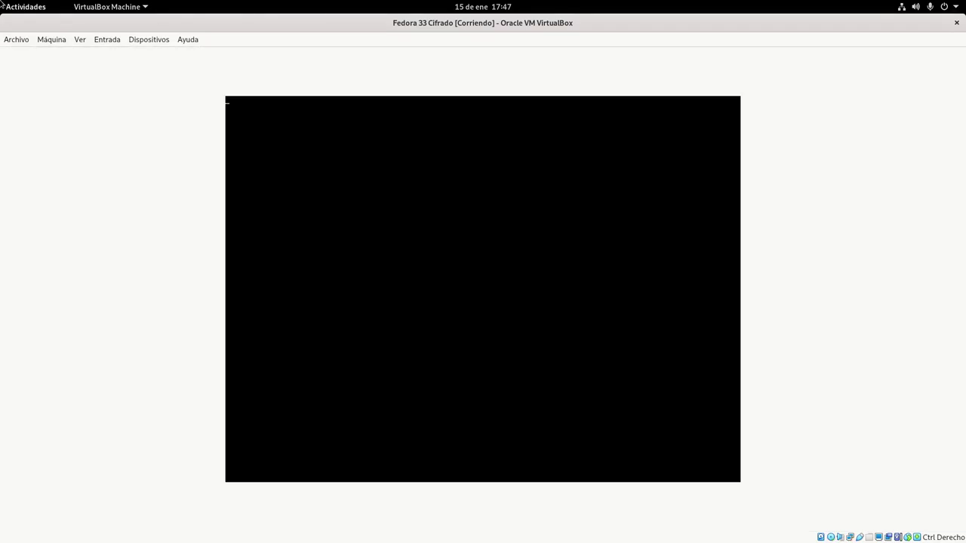
{"action": "left_click", "coordinate": [26, 6]}
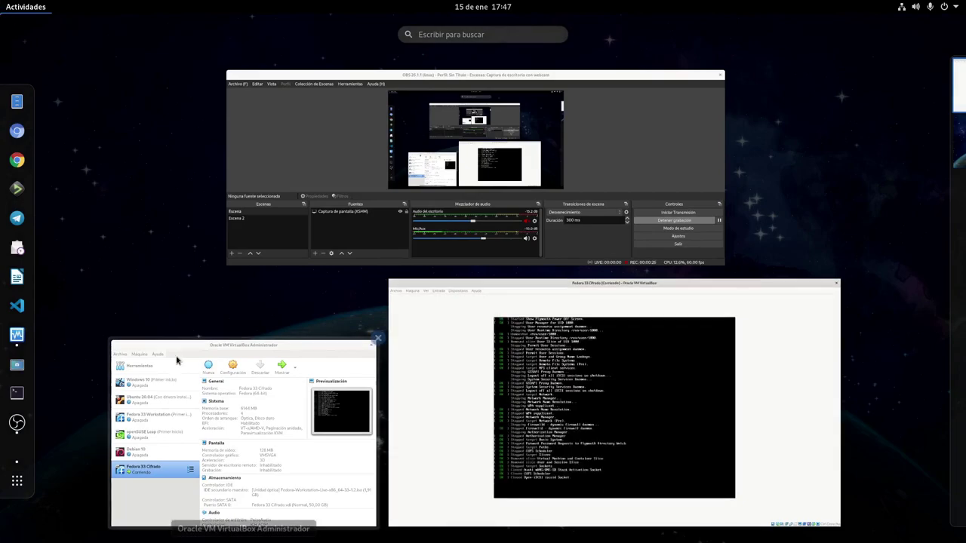
{"action": "left_click", "coordinate": [156, 473]}
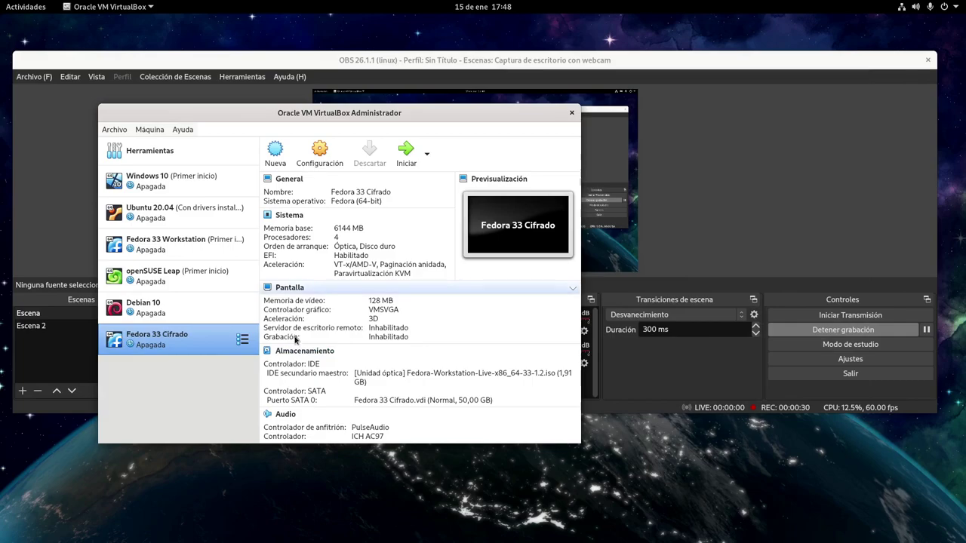
Remove the Fedora Workstation Live ISO from the Fedora 33 Cifrado machine's virtual optical drive and accept the storage settings
{"action": "left_click", "coordinate": [298, 352]}
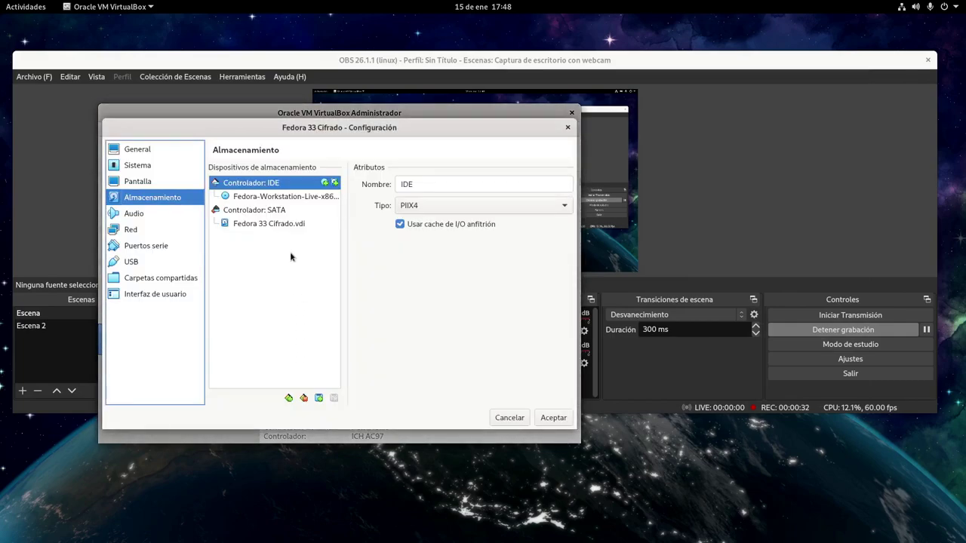
{"action": "left_click", "coordinate": [282, 197]}
{"action": "left_click", "coordinate": [562, 186]}
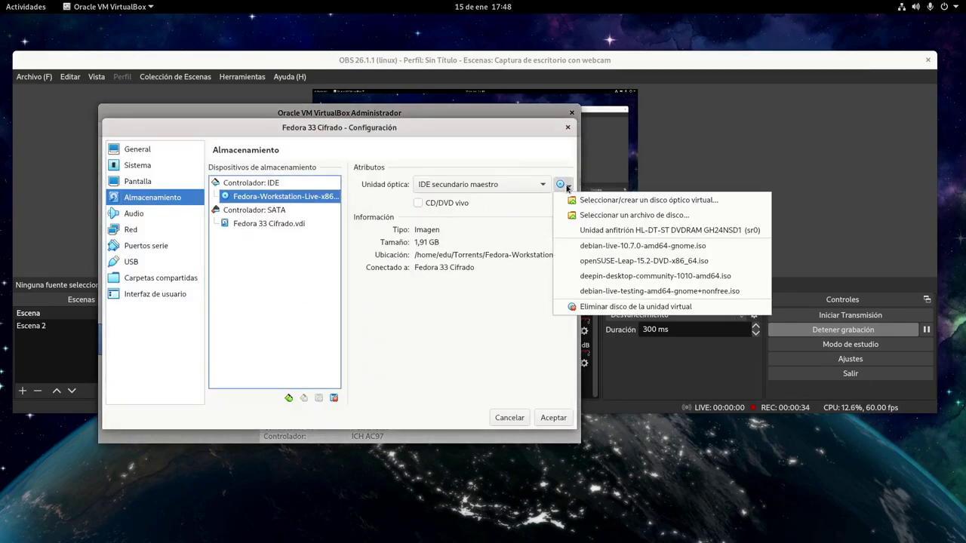
{"action": "left_click", "coordinate": [592, 309]}
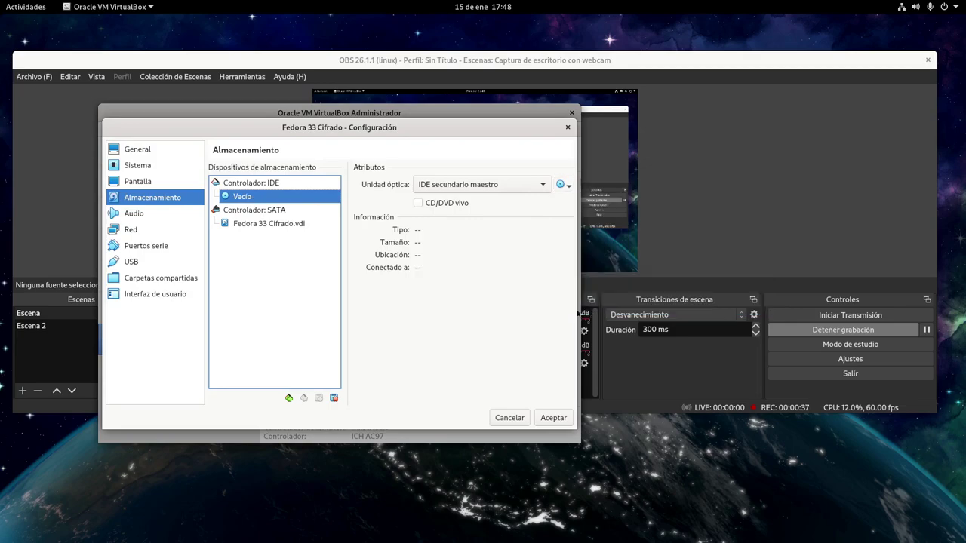
{"action": "left_click", "coordinate": [548, 420]}
Start the Fedora 33 Cifrado machine, dismiss its keyboard and mouse notices, and enter the disk encryption passphrase at boot
{"action": "left_click", "coordinate": [400, 164]}
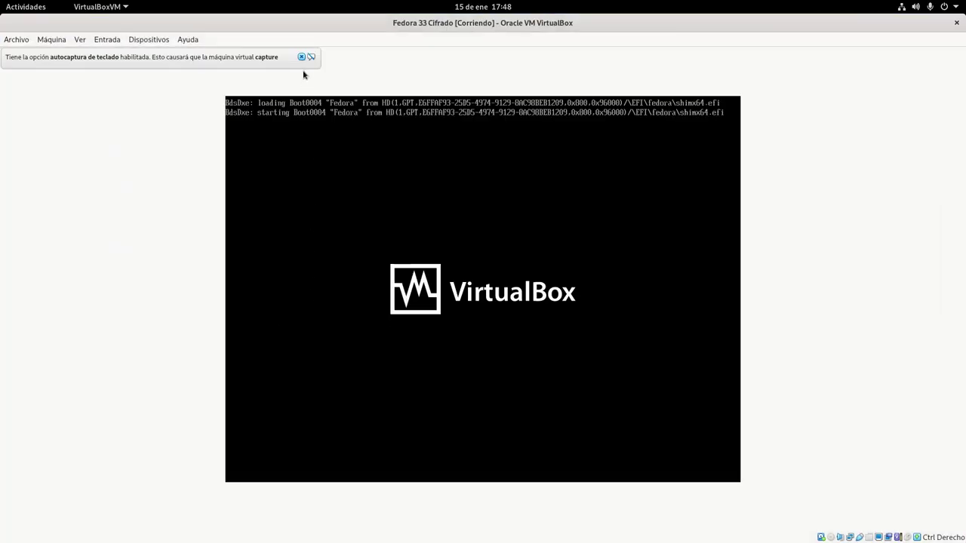
{"action": "left_click", "coordinate": [302, 57]}
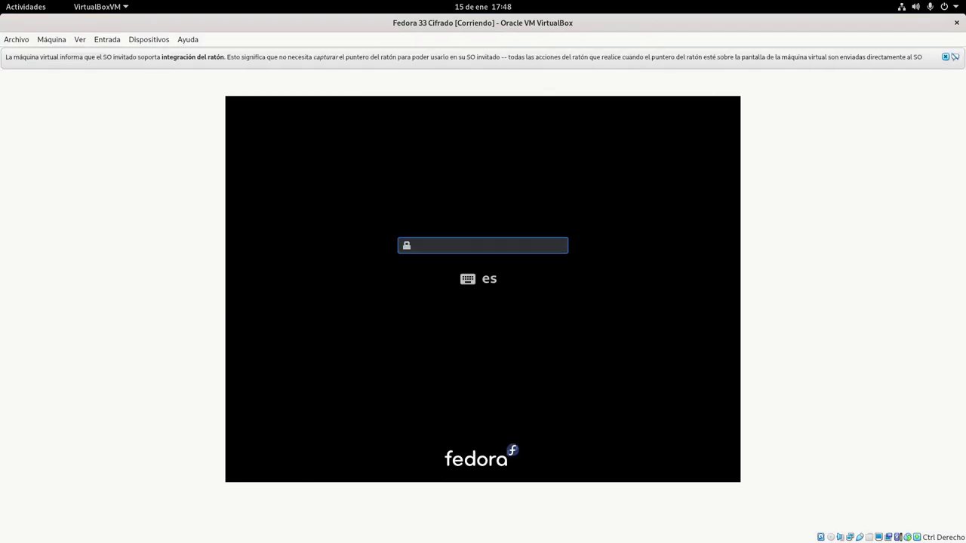
{"action": "left_click", "coordinate": [945, 57]}
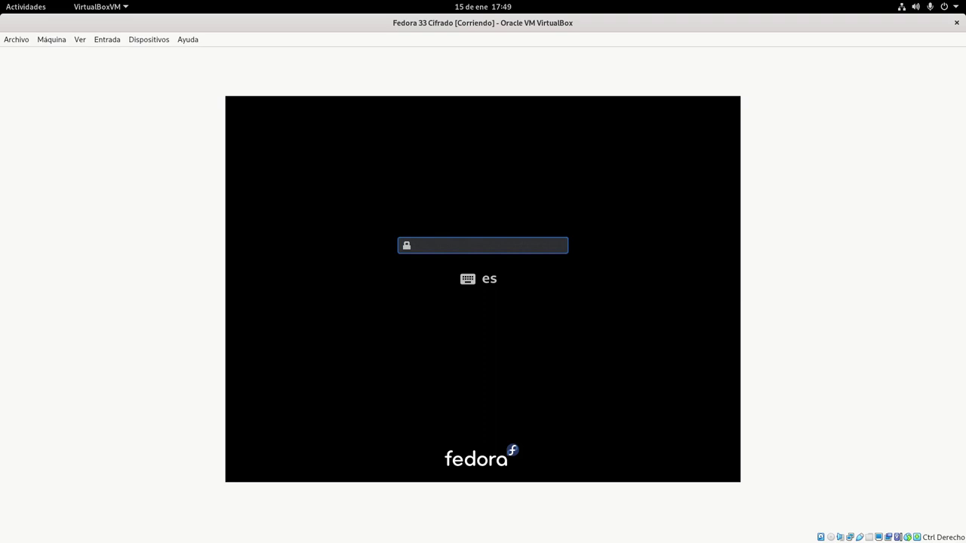
{"action": "type", "text": "******"}
{"action": "key", "text": "Return"}
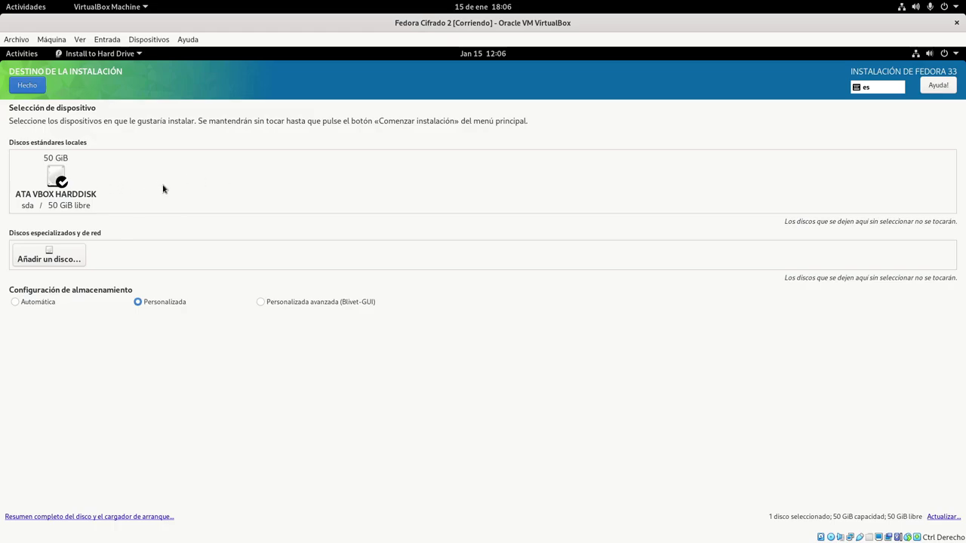
Continue to manual partitioning of the selected disk in Fedora Cifrado 2 and set the partitioning scheme to Partición estándar
{"action": "left_click", "coordinate": [31, 86]}
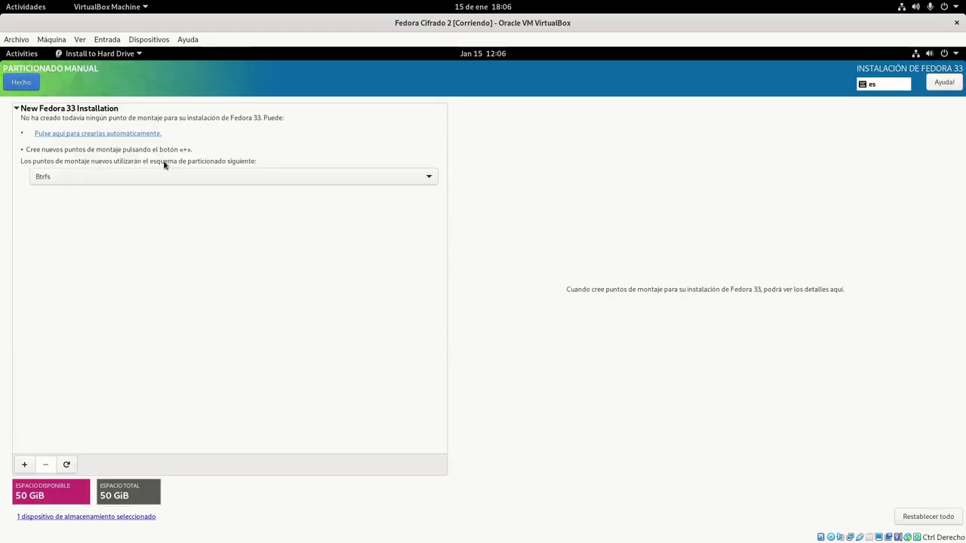
{"action": "left_click", "coordinate": [301, 180]}
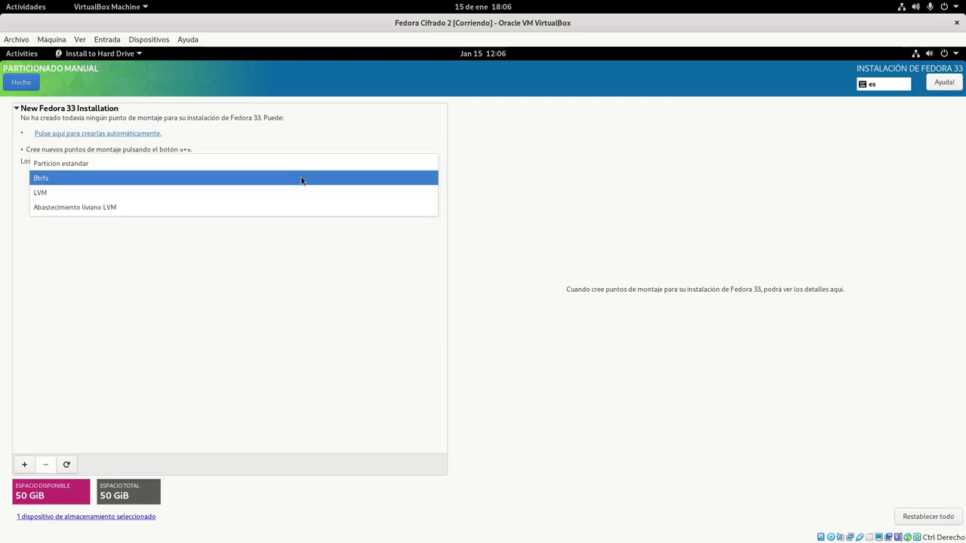
{"action": "left_click", "coordinate": [259, 166]}
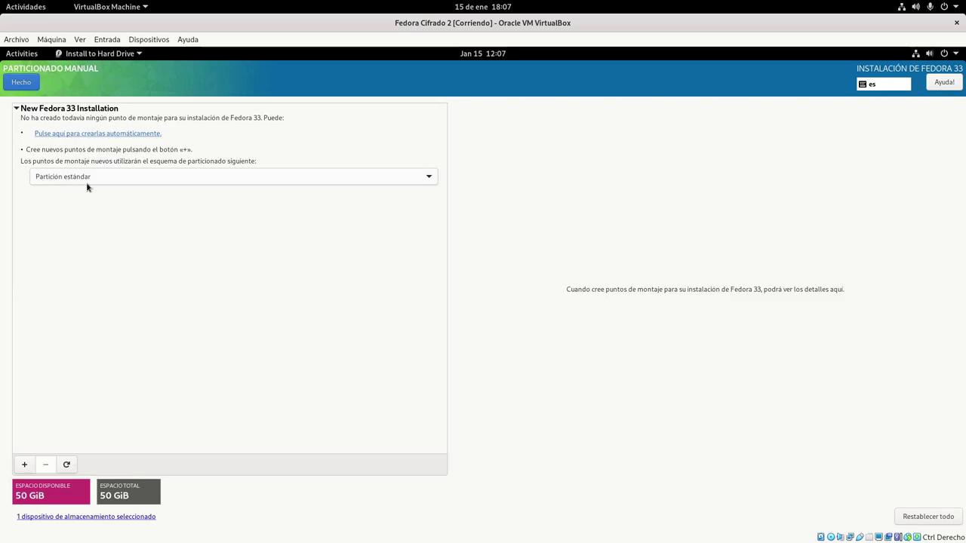
Add a /boot/efi mount point with a desired capacity of 300 MiB
{"action": "left_click", "coordinate": [22, 466]}
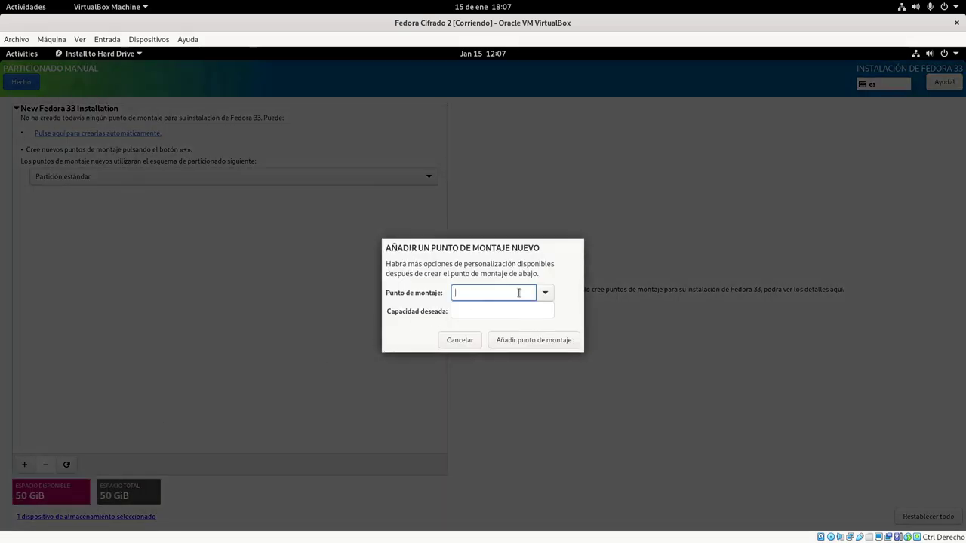
{"action": "left_click", "coordinate": [546, 295]}
{"action": "left_click", "coordinate": [509, 339]}
{"action": "left_click", "coordinate": [505, 311]}
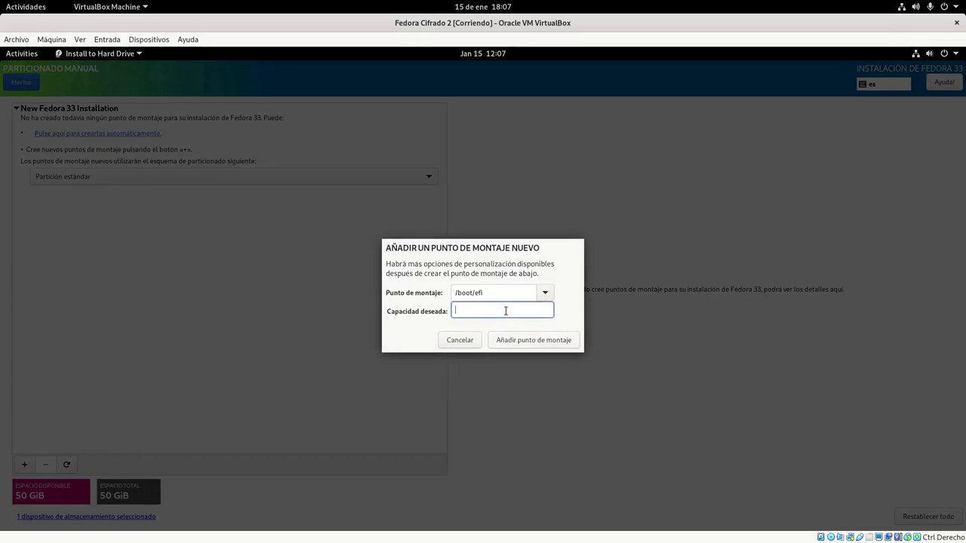
{"action": "type", "text": "300MiB"}
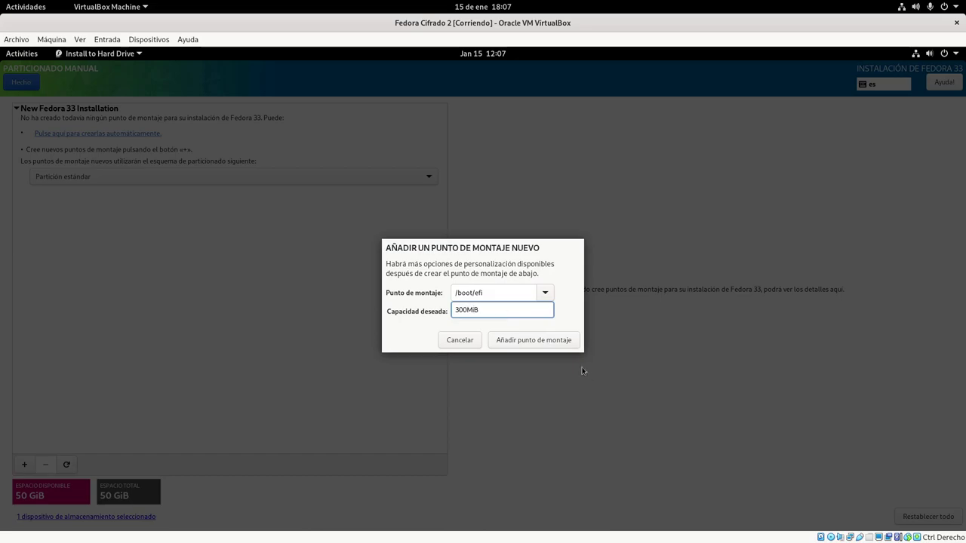
{"action": "left_click", "coordinate": [554, 341]}
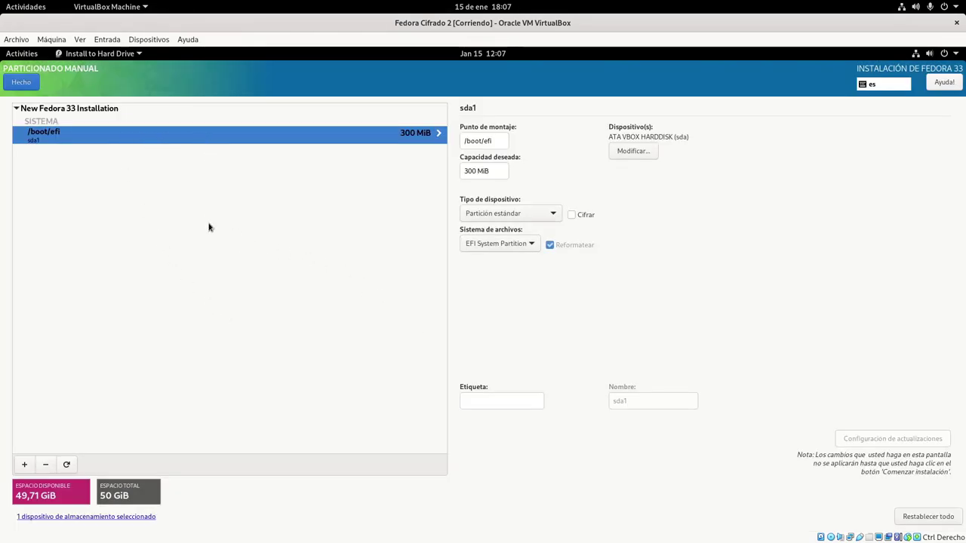
Add a /boot mount point with a desired capacity of 1 GiB
{"action": "left_click", "coordinate": [24, 465]}
{"action": "left_click", "coordinate": [543, 295]}
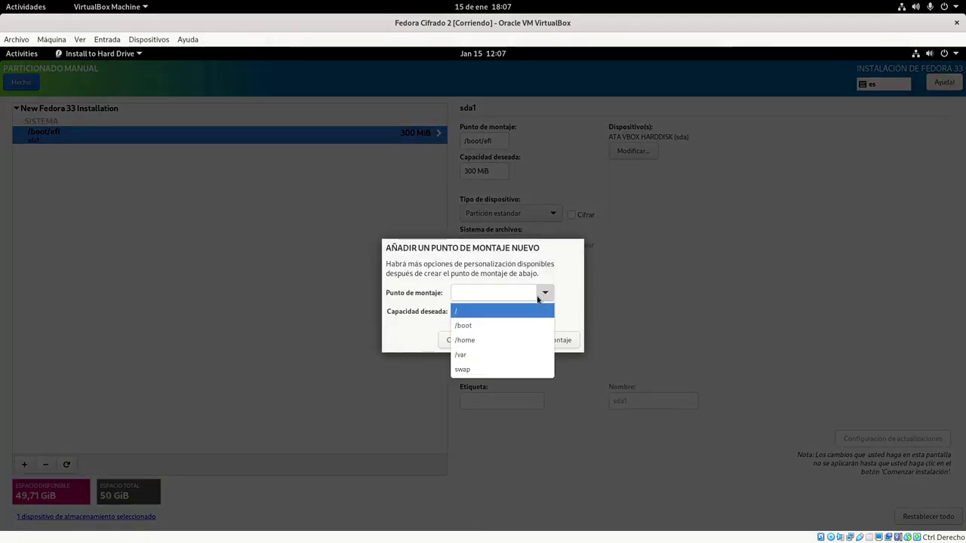
{"action": "left_click", "coordinate": [511, 326]}
{"action": "left_click", "coordinate": [509, 310]}
{"action": "type", "text": "1GiB"}
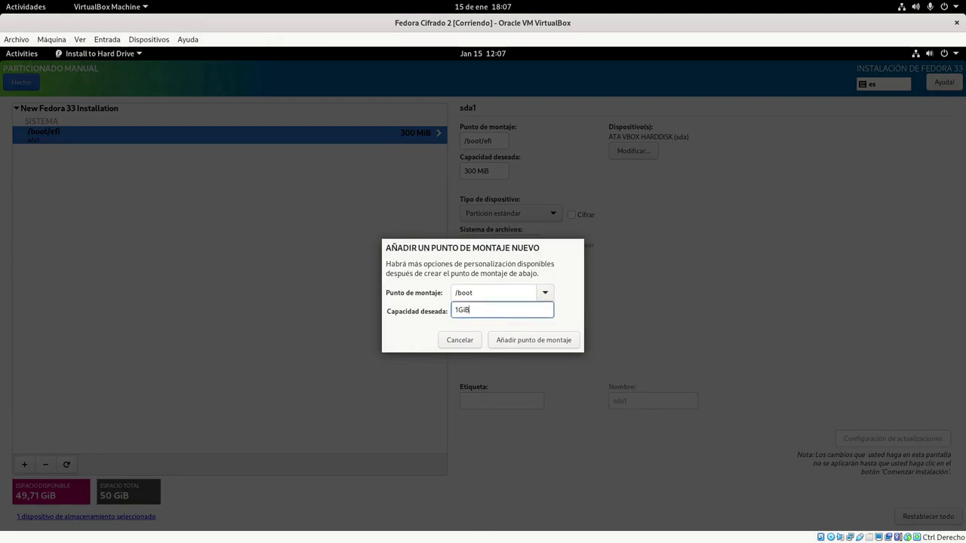
{"action": "left_click", "coordinate": [545, 340]}
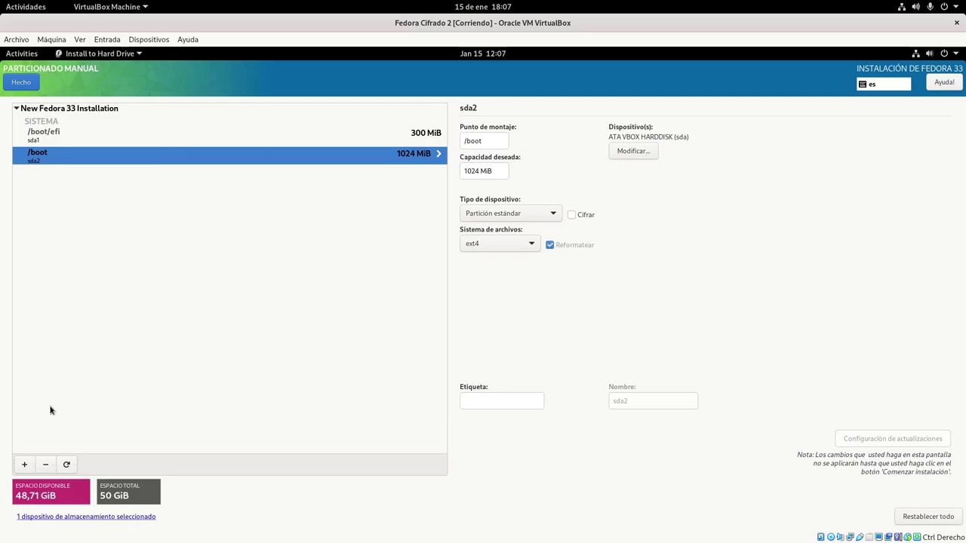
Add a root (/) mount point with a desired capacity of 20 GiB
{"action": "left_click", "coordinate": [25, 465]}
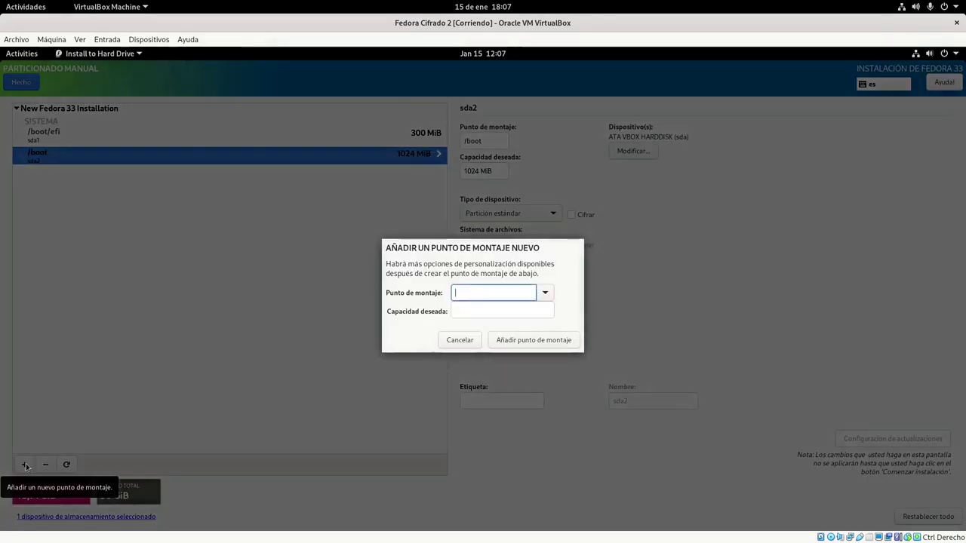
{"action": "left_click", "coordinate": [546, 293]}
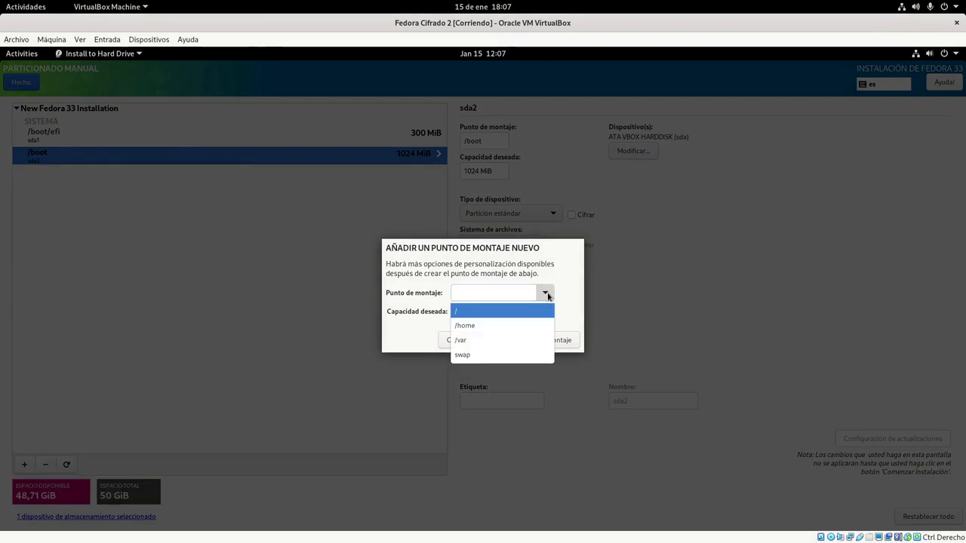
{"action": "left_click", "coordinate": [505, 316]}
{"action": "left_click", "coordinate": [504, 312]}
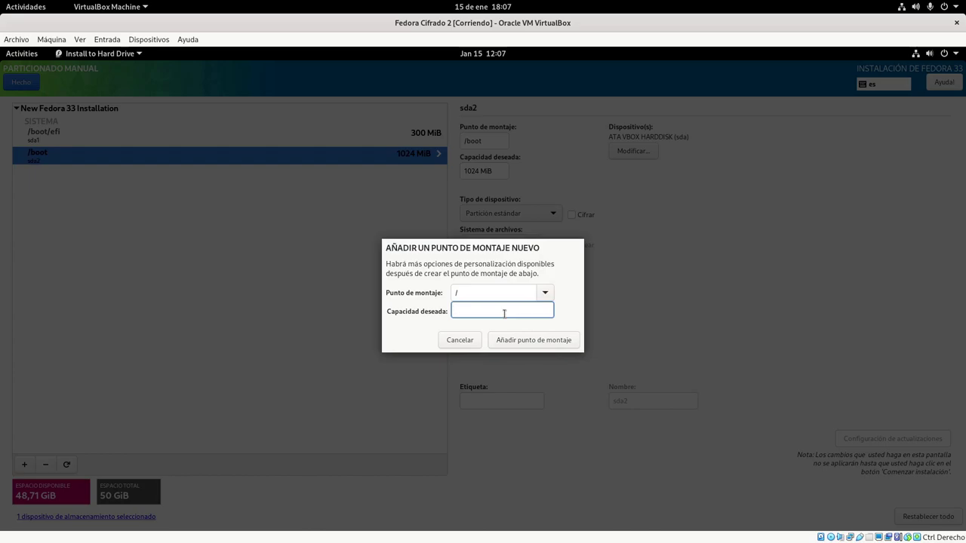
{"action": "type", "text": "1"}
{"action": "key", "text": "BackSpace"}
{"action": "type", "text": "2020GiB"}
{"action": "left_click", "coordinate": [555, 341]}
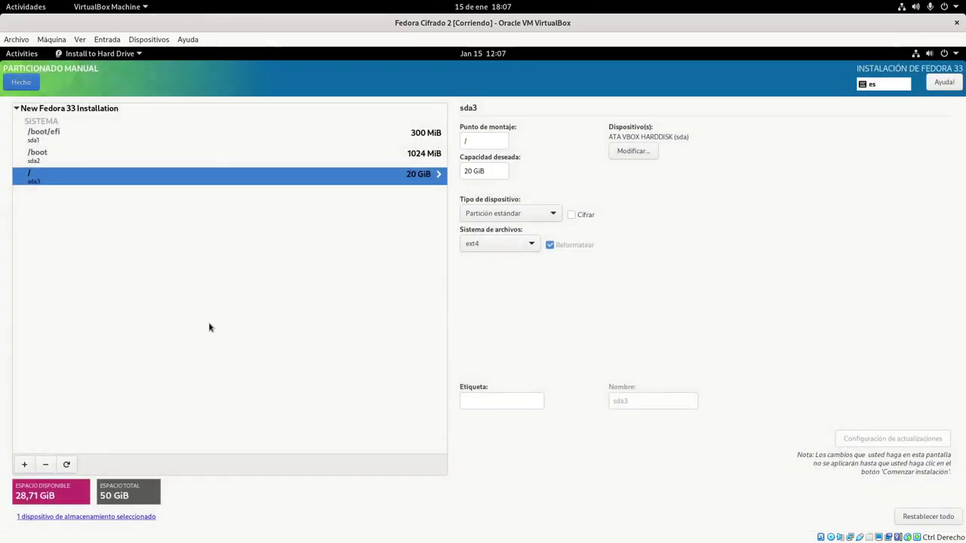
Set the root partition's file system to xfs and enable its encryption with LUKS2
{"action": "left_click", "coordinate": [466, 243]}
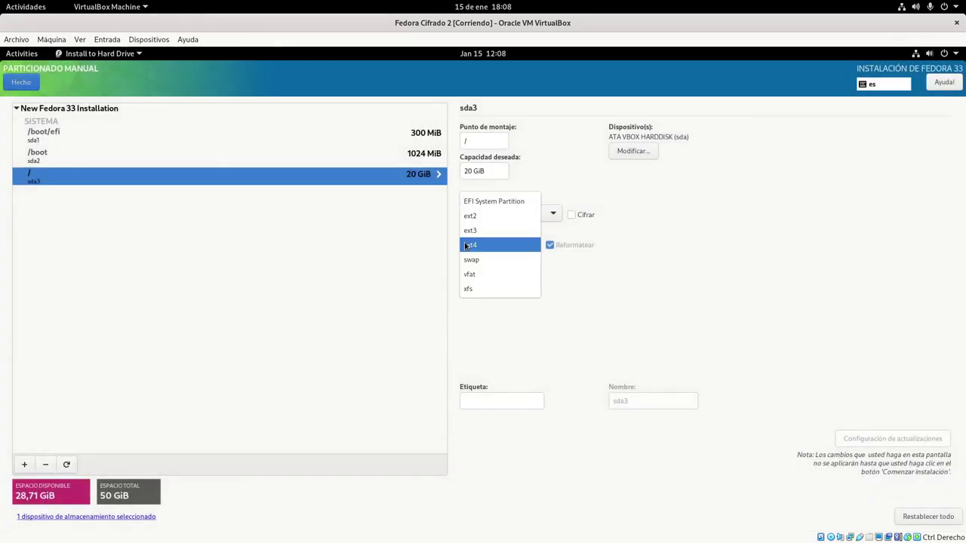
{"action": "left_click", "coordinate": [489, 290]}
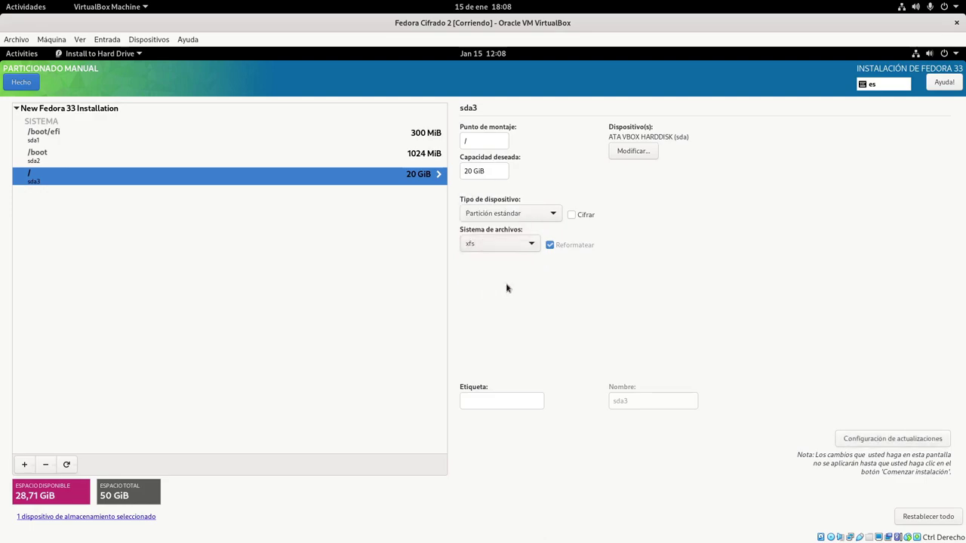
{"action": "left_click", "coordinate": [573, 215]}
Add a /home mount point, leaving its capacity blank so it takes all the remaining disk space
{"action": "left_click", "coordinate": [24, 464]}
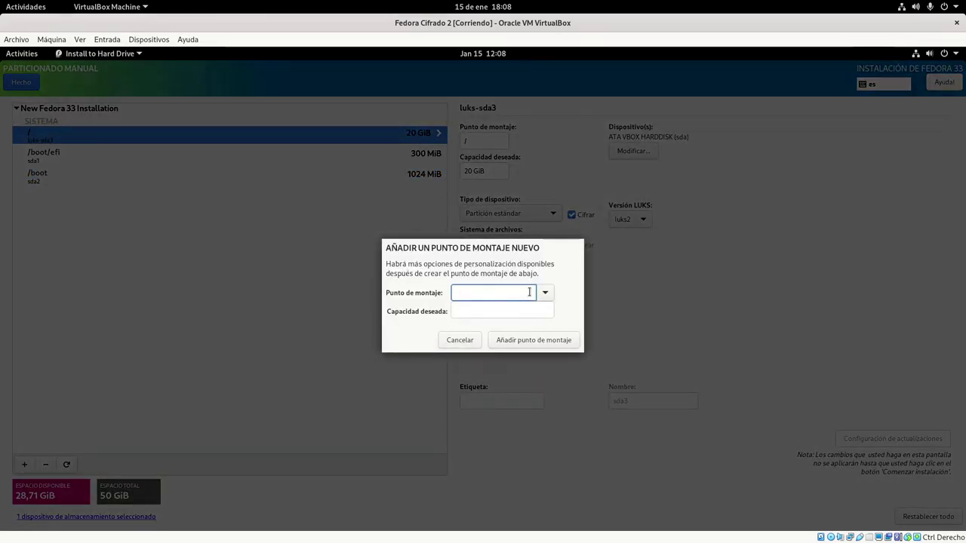
{"action": "left_click", "coordinate": [544, 293]}
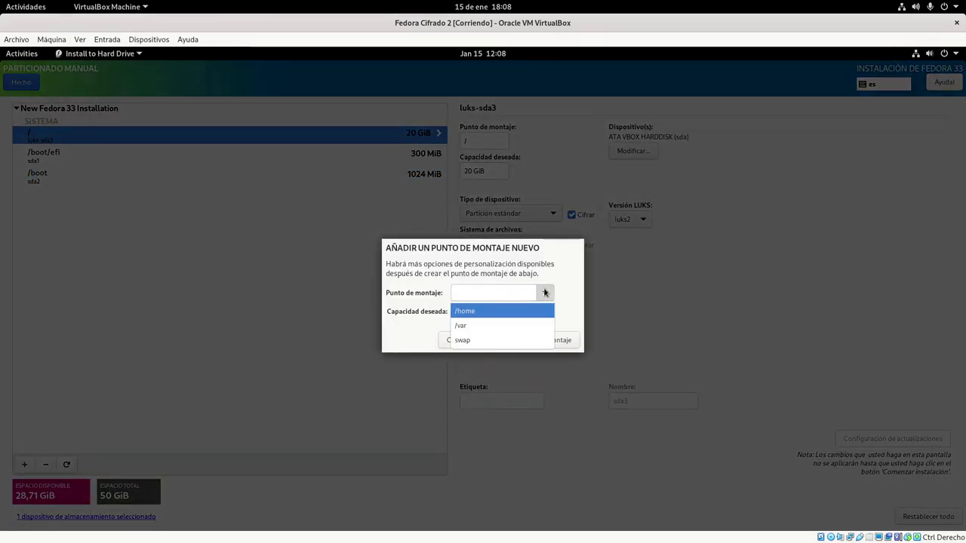
{"action": "left_click", "coordinate": [500, 310]}
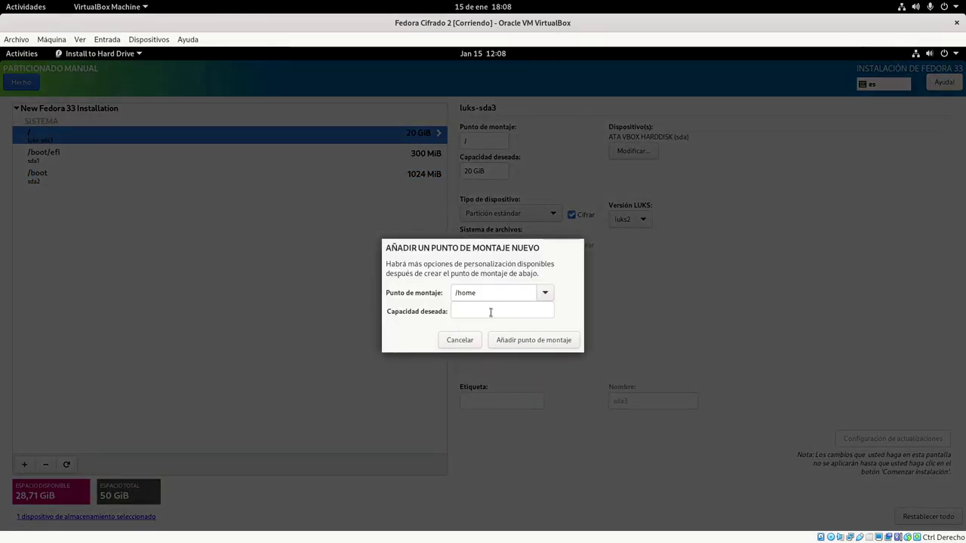
{"action": "left_click", "coordinate": [518, 343]}
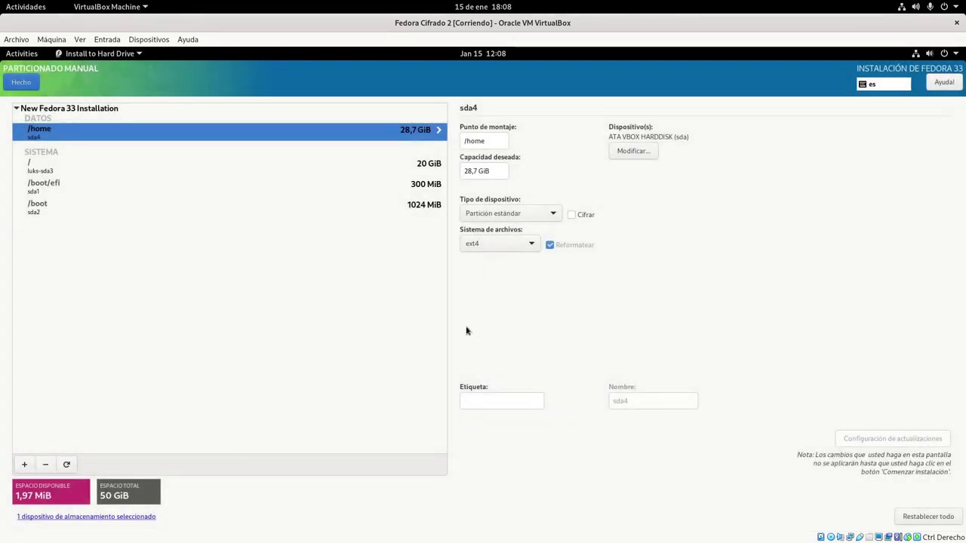
Encrypt the /home partition with LUKS2, set its file system to xfs and apply the updated settings
{"action": "left_click", "coordinate": [572, 216]}
{"action": "left_click", "coordinate": [511, 249]}
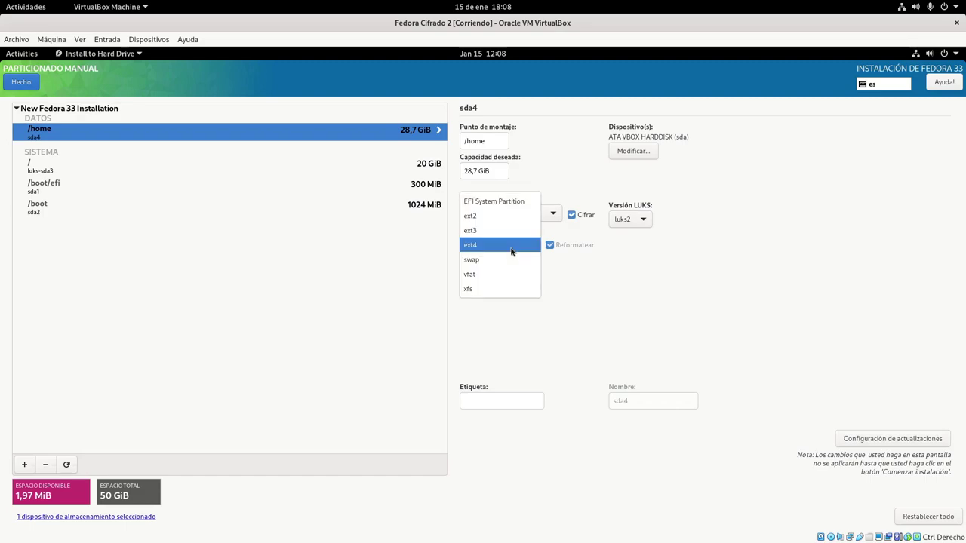
{"action": "left_click", "coordinate": [502, 286]}
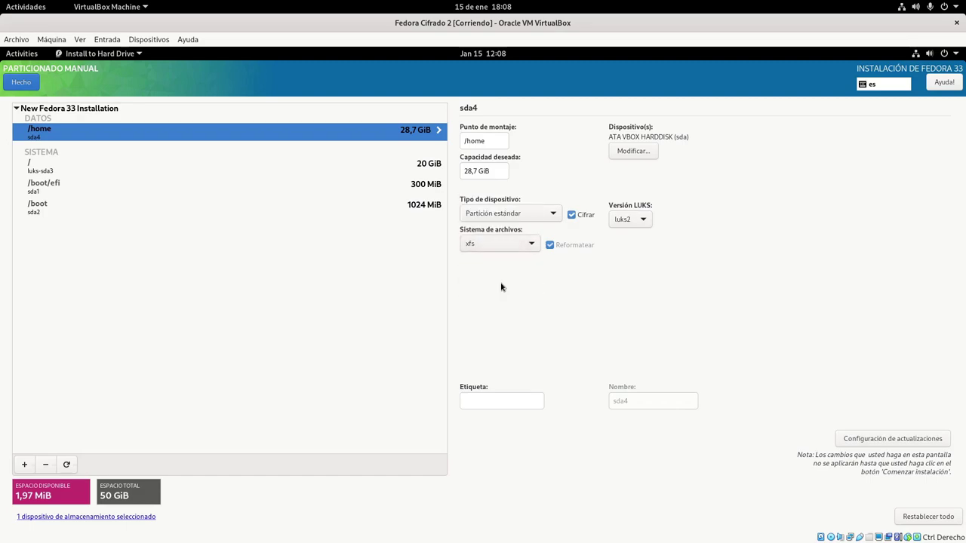
{"action": "left_click", "coordinate": [857, 438]}
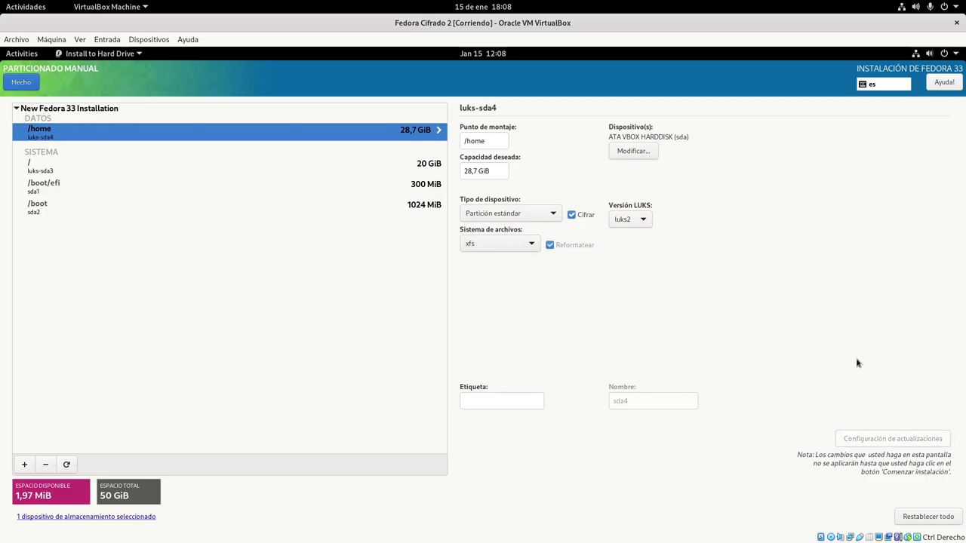
Review the encryption, file system and capacity settings of the /home, /, /boot/efi and /boot partitions
{"action": "left_click", "coordinate": [67, 166]}
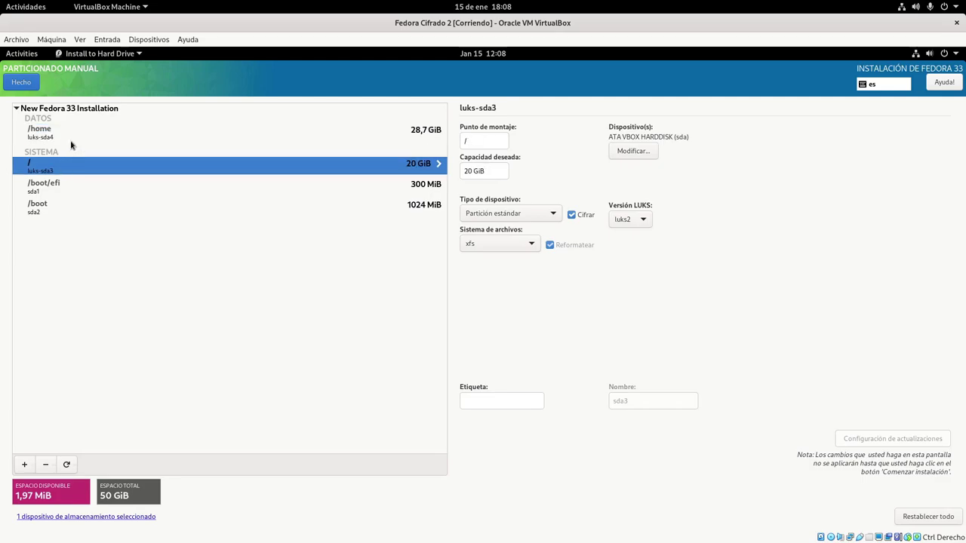
{"action": "left_click", "coordinate": [73, 139]}
{"action": "left_click", "coordinate": [73, 166]}
{"action": "left_click", "coordinate": [64, 188]}
{"action": "left_click", "coordinate": [58, 207]}
{"action": "left_click", "coordinate": [63, 194]}
{"action": "left_click", "coordinate": [67, 167]}
{"action": "left_click", "coordinate": [83, 138]}
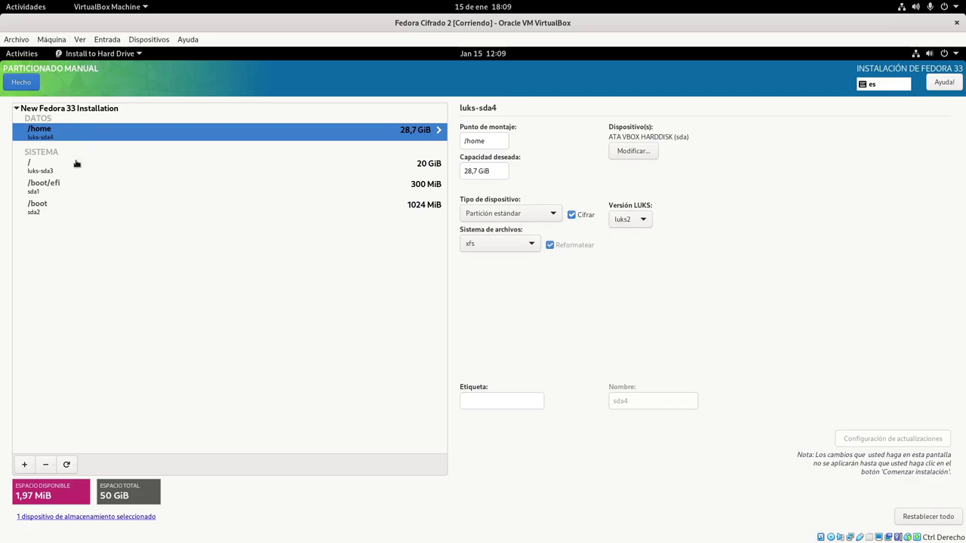
{"action": "left_click", "coordinate": [77, 163]}
{"action": "left_click", "coordinate": [84, 136]}
{"action": "left_click", "coordinate": [76, 170]}
{"action": "left_click", "coordinate": [87, 135]}
{"action": "left_click", "coordinate": [81, 171]}
{"action": "left_click", "coordinate": [89, 141]}
{"action": "left_click", "coordinate": [68, 190]}
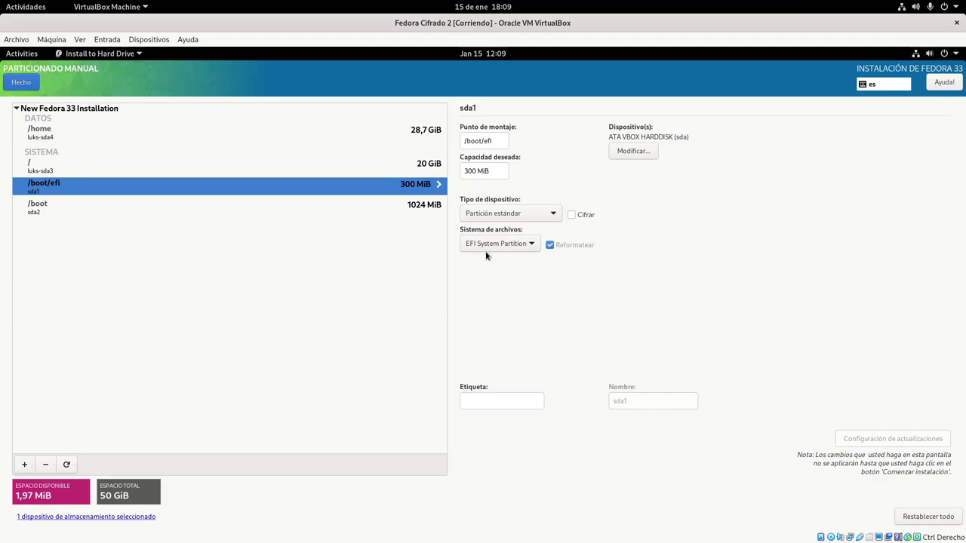
{"action": "left_click", "coordinate": [53, 215]}
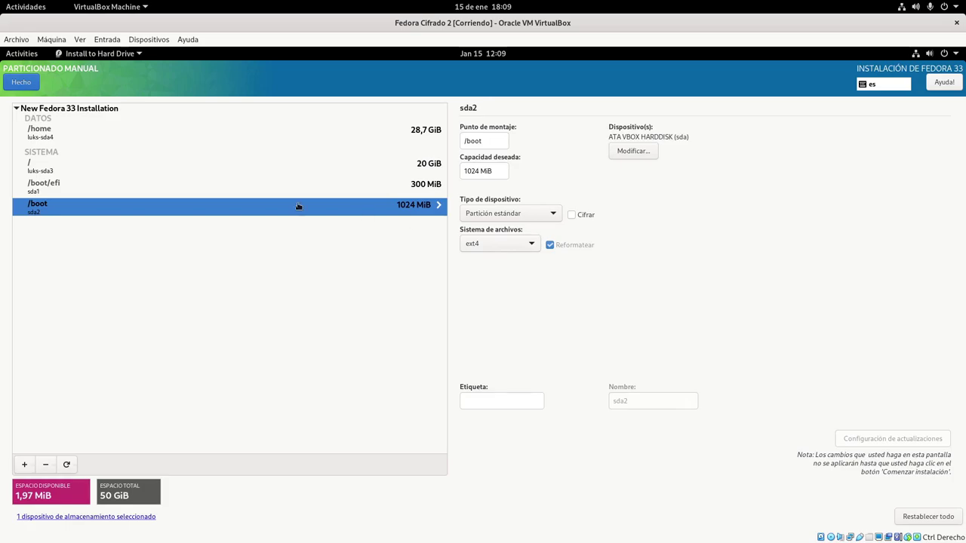
{"action": "left_click", "coordinate": [59, 165]}
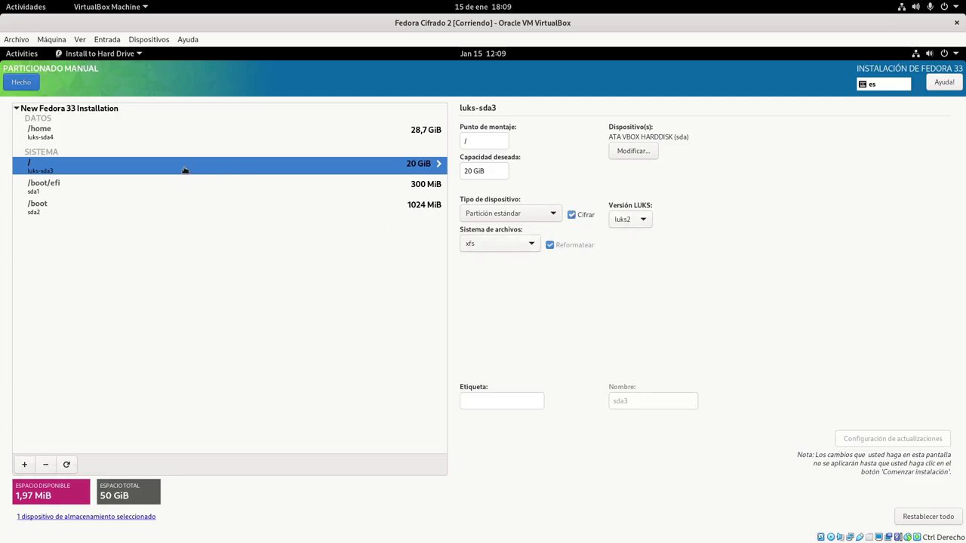
Check the file system choices for the root partition, keeping xfs, and review the /home partition's settings
{"action": "left_click", "coordinate": [474, 248]}
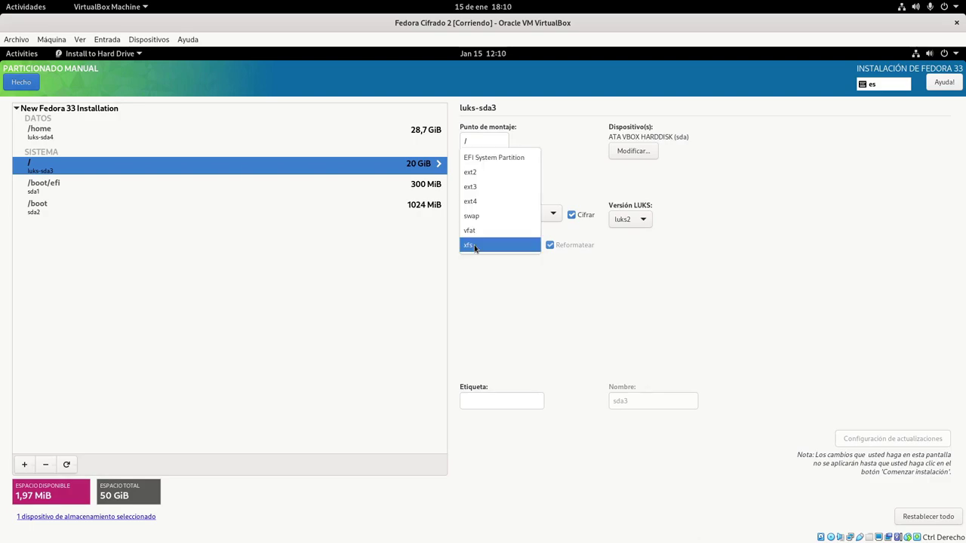
{"action": "left_click", "coordinate": [474, 245]}
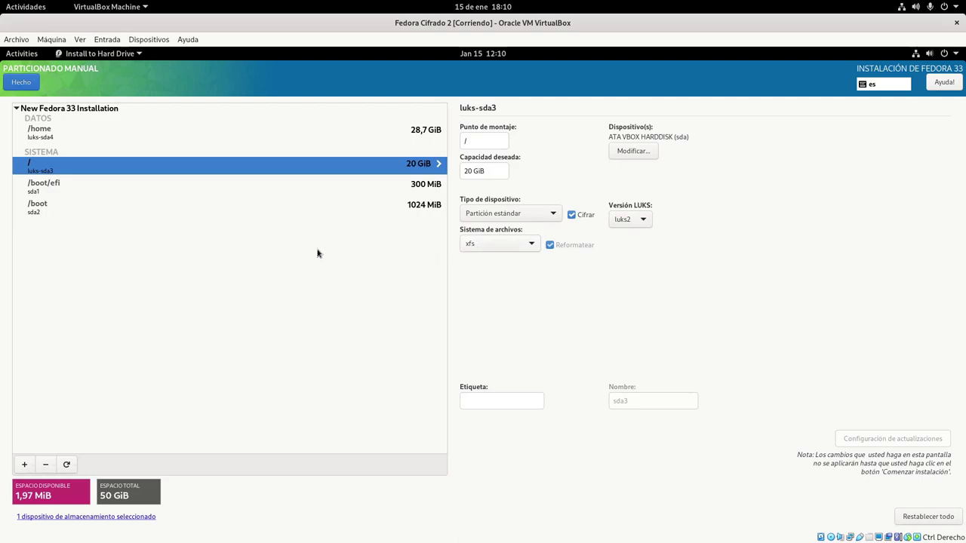
{"action": "left_click", "coordinate": [67, 135]}
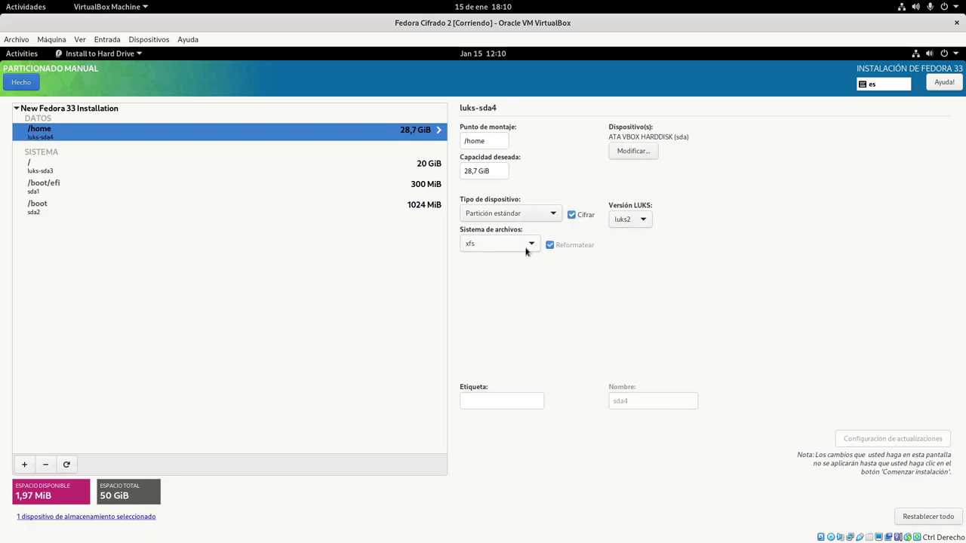
Finish the manual partitioning by entering and confirming the disk encryption passphrase, and accept the summarized changes
{"action": "left_click", "coordinate": [22, 81]}
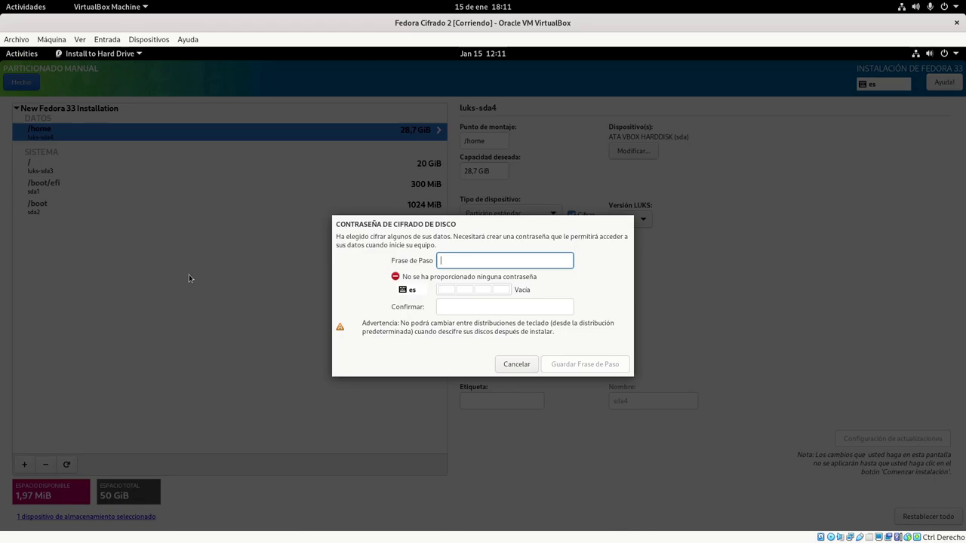
{"action": "type", "text": "••••••"}
{"action": "key", "text": "Tab"}
{"action": "type", "text": "••••••"}
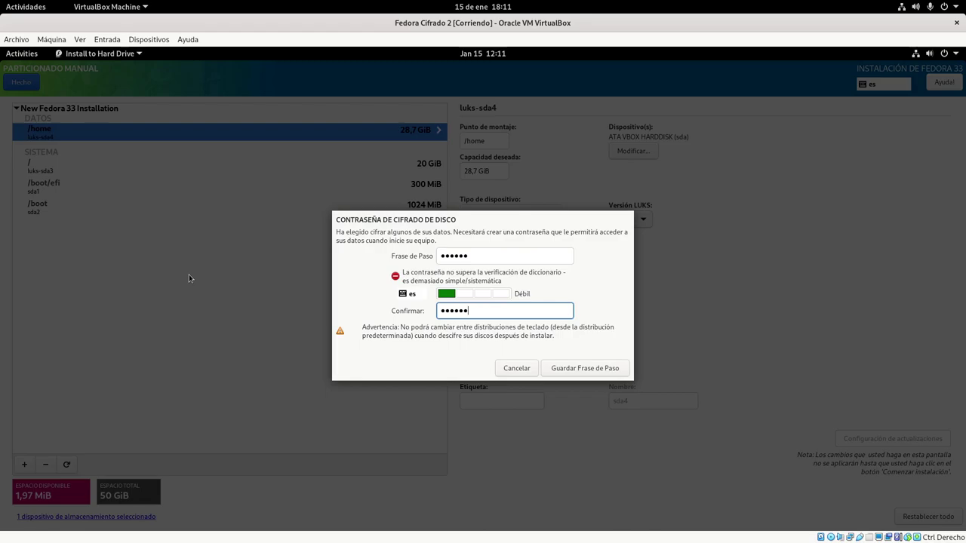
{"action": "left_click", "coordinate": [595, 373]}
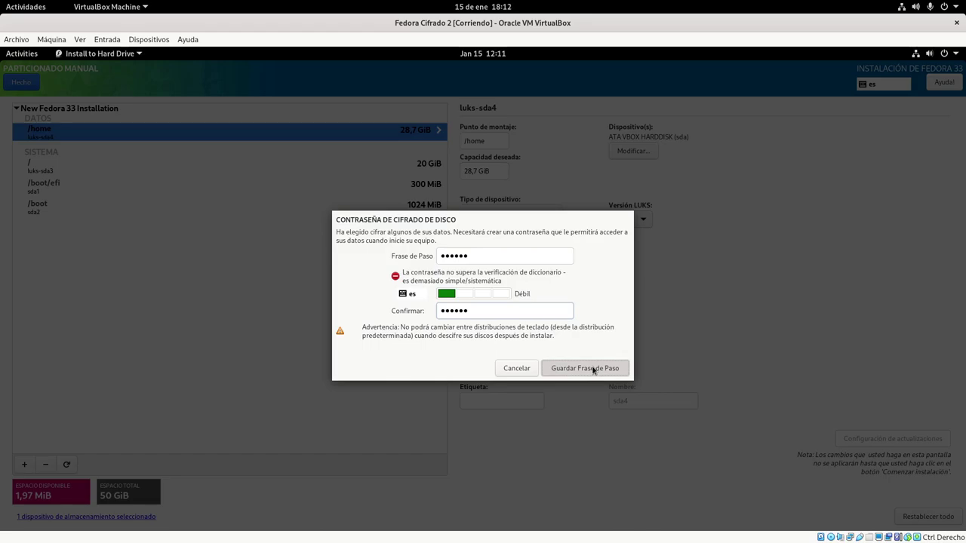
{"action": "left_click", "coordinate": [594, 370]}
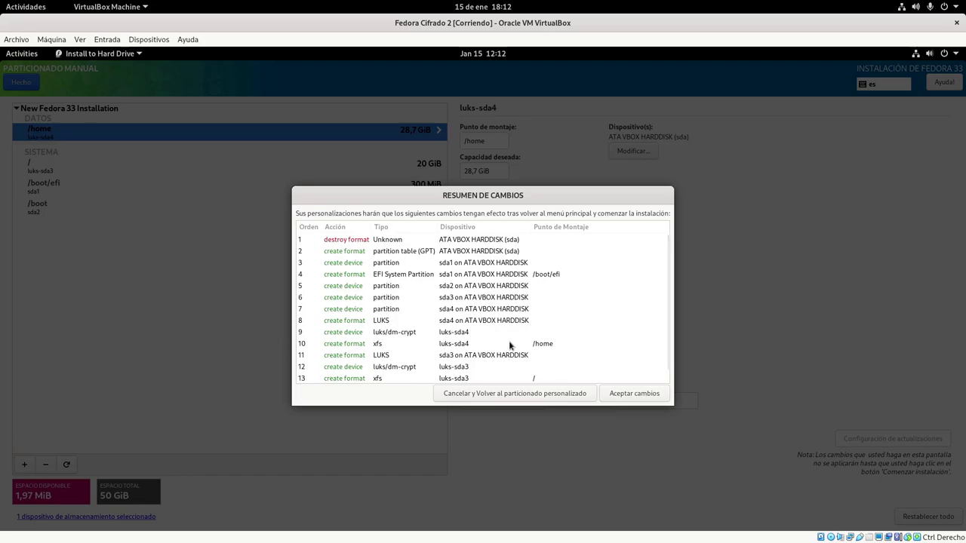
{"action": "scroll", "coordinate": [510, 345], "scroll_direction": "down", "scroll_amount": 1}
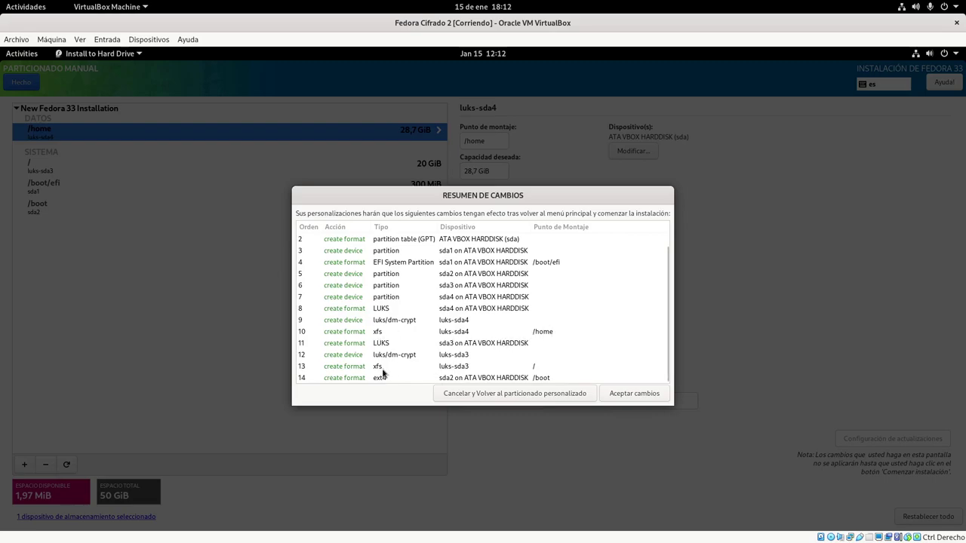
{"action": "left_click", "coordinate": [622, 394]}
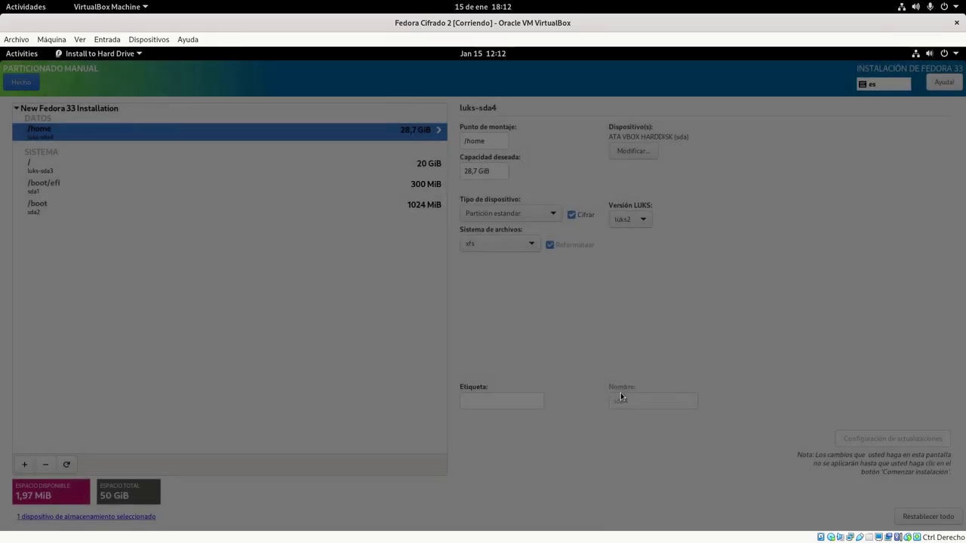